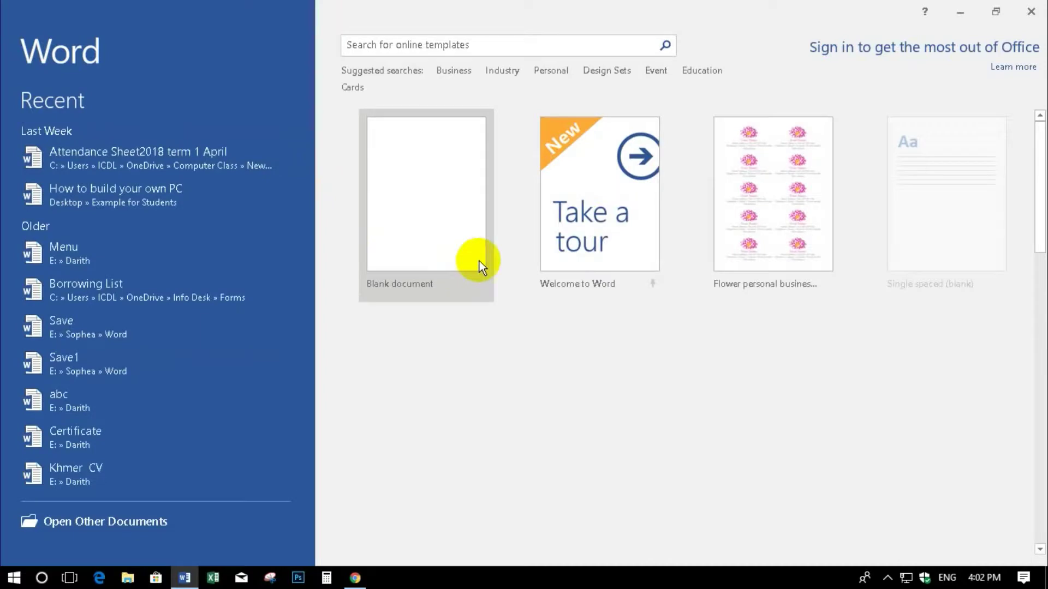
Start a blank Word document with the line 'E-mail, Electronic', fix the typo, and enlarge it to 18 pt.
left_click(449, 235)
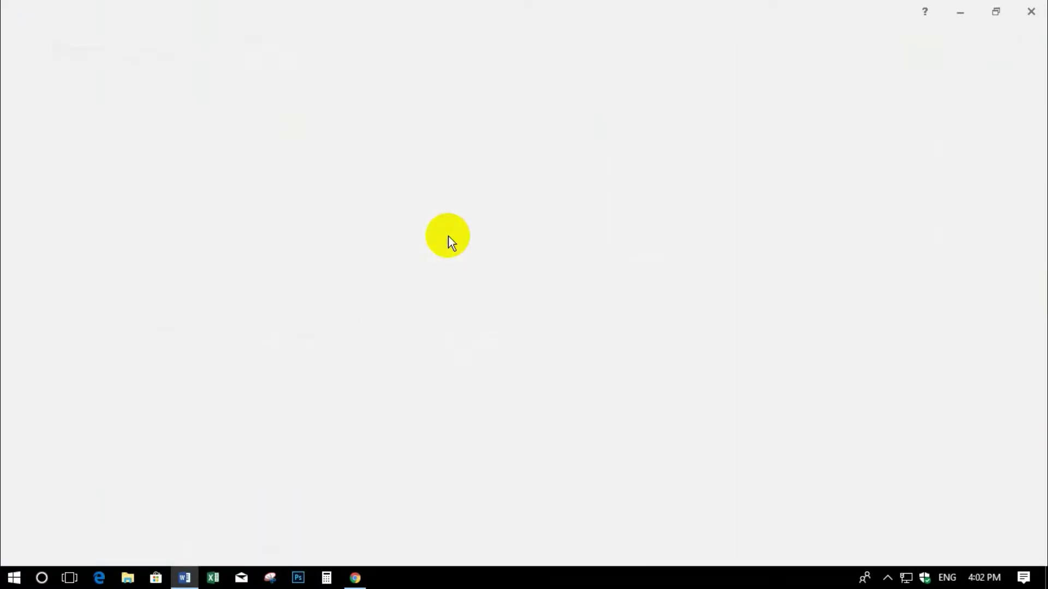
type("E-mail, ")
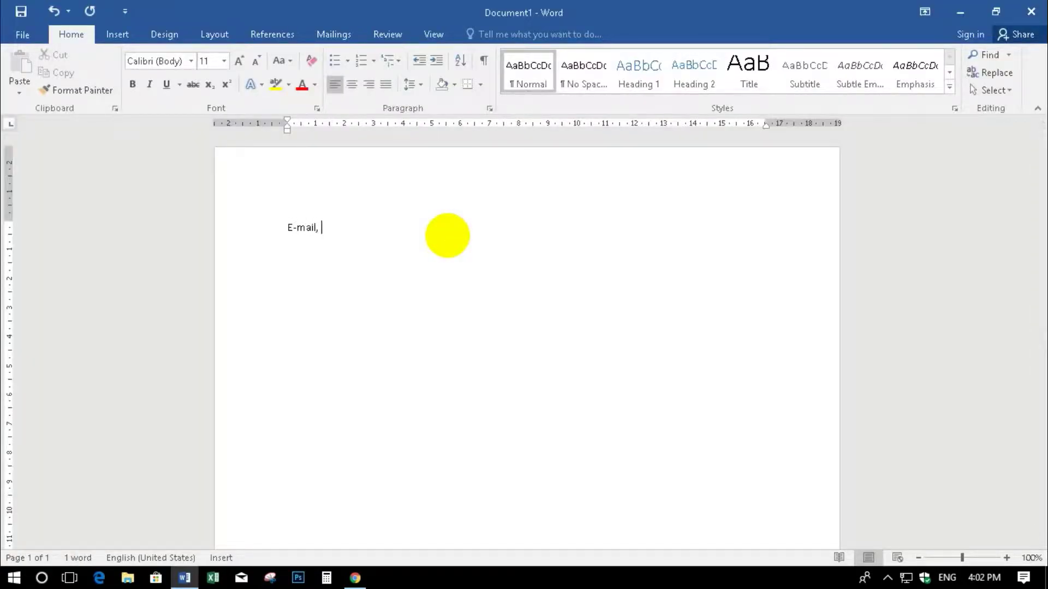
type("Electoni")
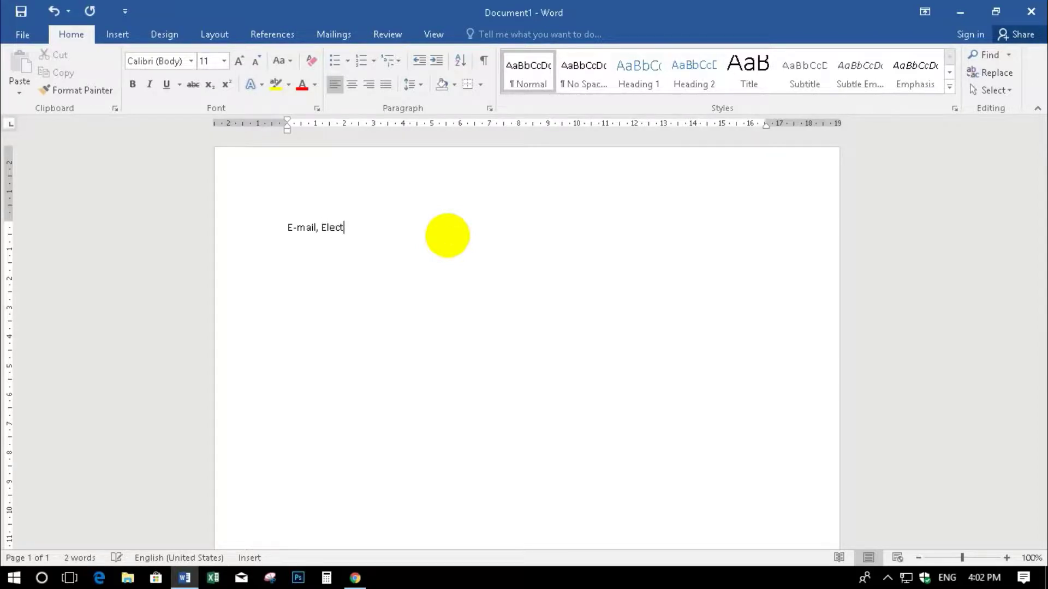
key("BackSpace")
key("BackSpace")
key("BackSpace")
type("ronic")
key("ctrl+a")
key("ctrl+shift+period")
key("ctrl+shift+period")
key("ctrl+shift+period")
key("ctrl+shift+period")
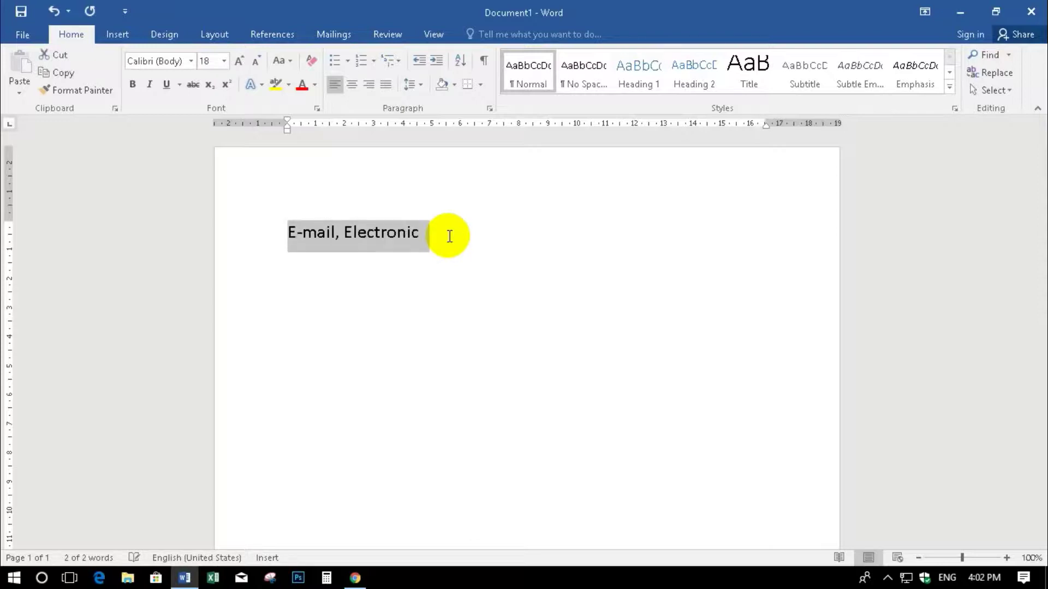
Append the word 'mail' after 'Electronic' at the end of the line.
left_click(450, 236)
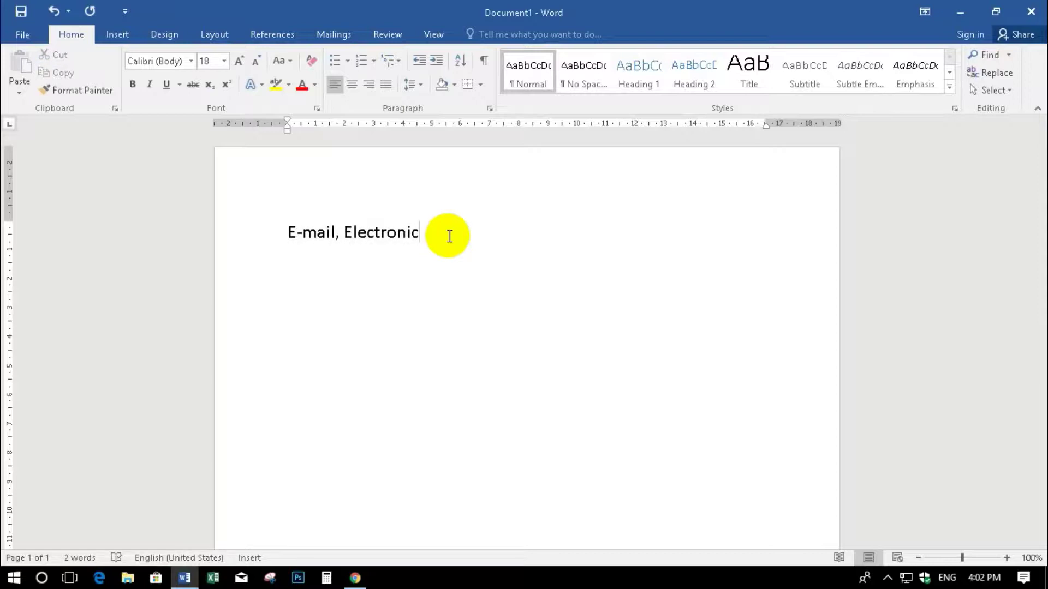
type("mail")
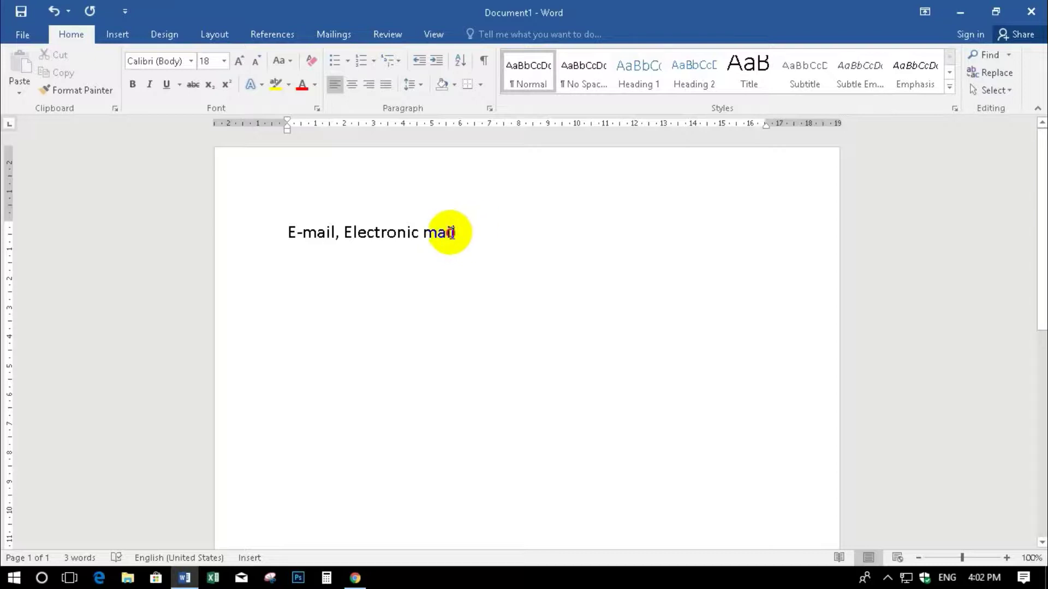
double_click(445, 231)
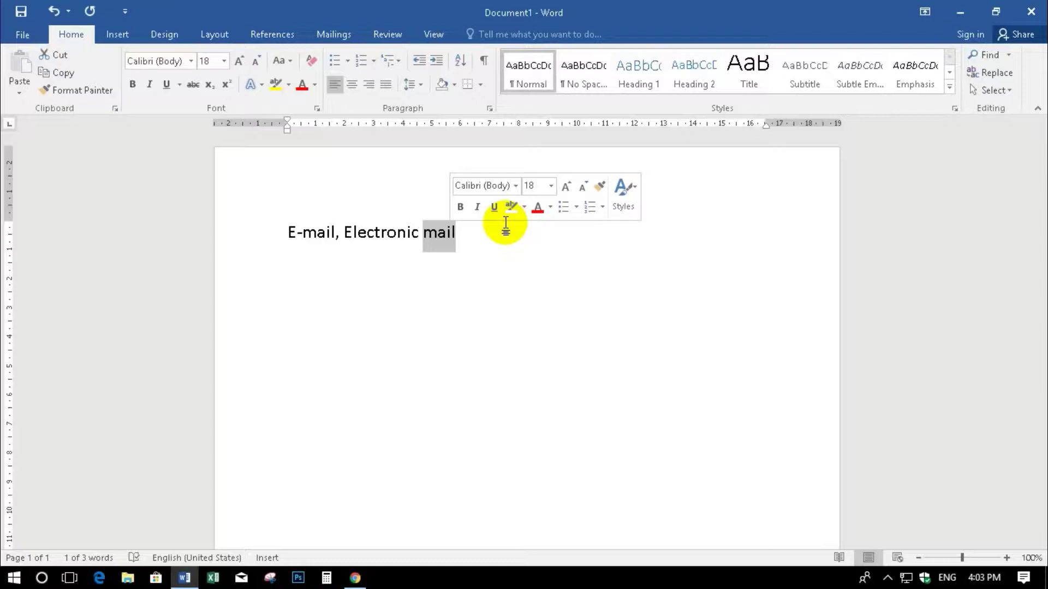
left_click(459, 246)
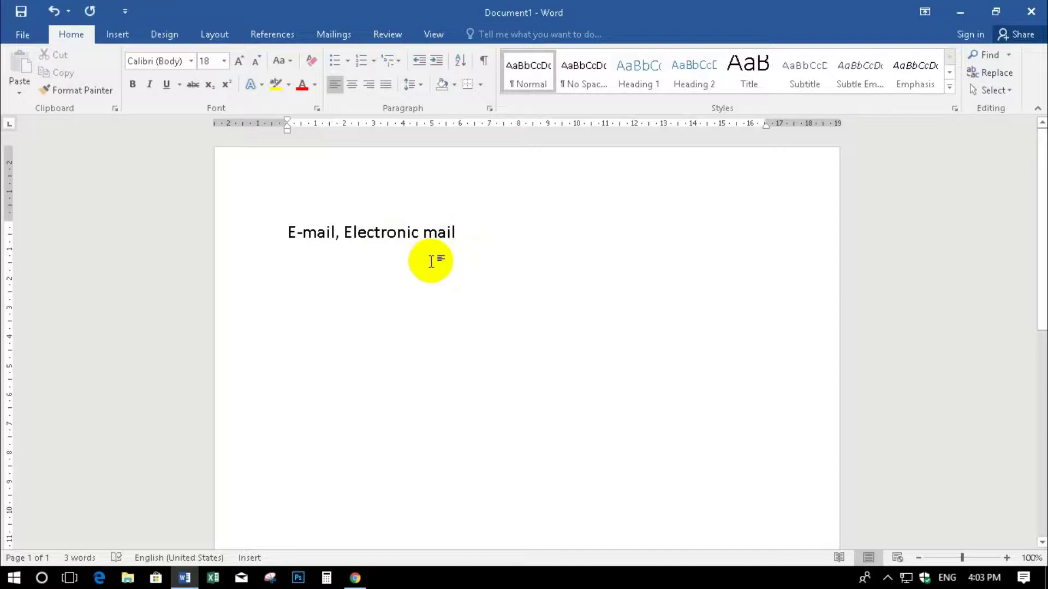
Continue the line with 'google (gmail), Yahoo (yahoo, ymail, rocketmail),' and switch to Chrome.
type(",")
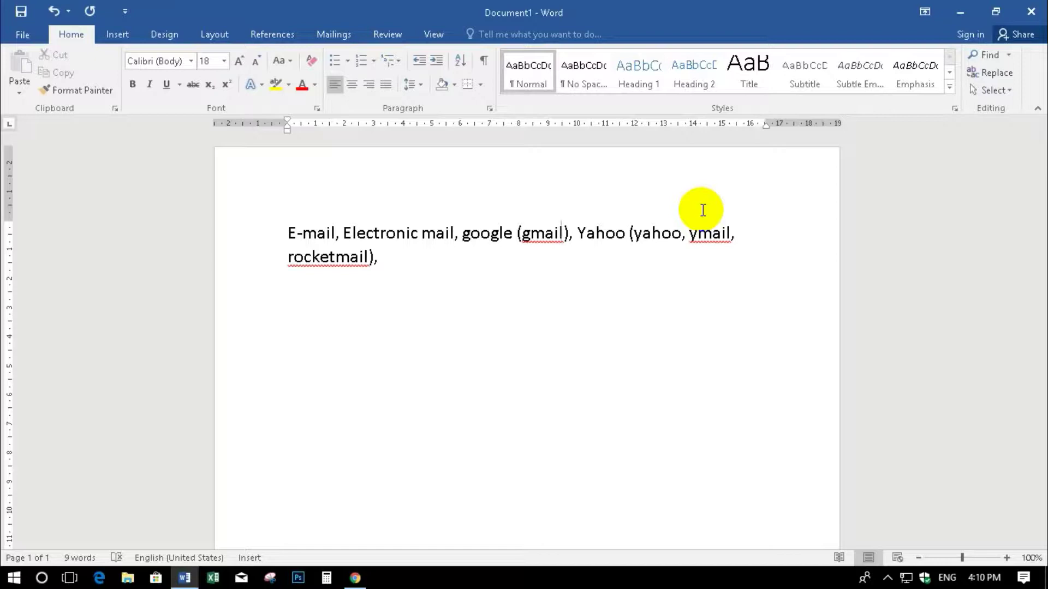
key("Left")
key("Left")
key("Left")
key("Left")
key("Left")
key("ctrl+End")
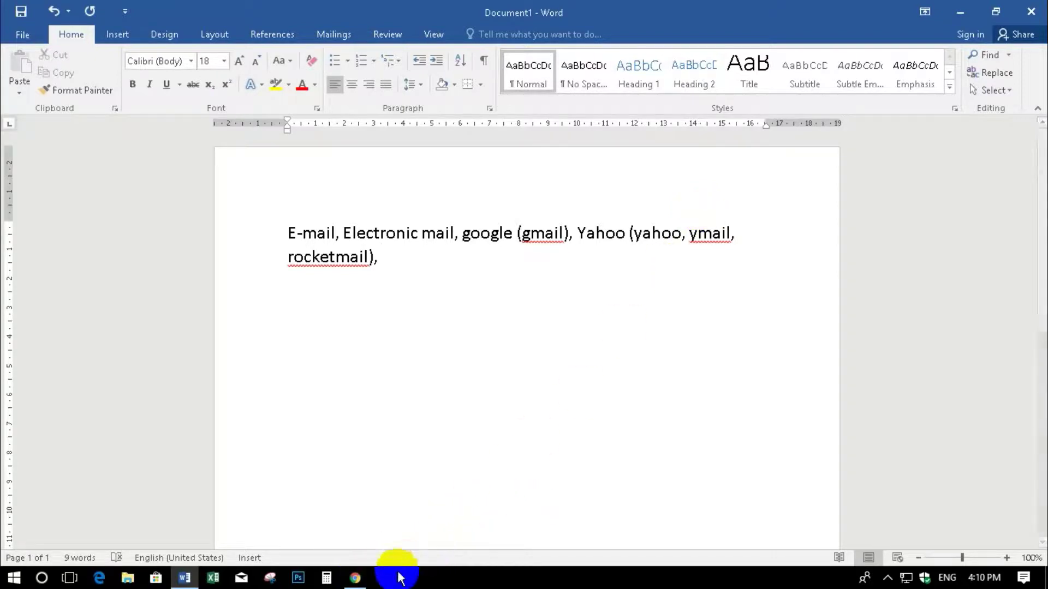
left_click(355, 579)
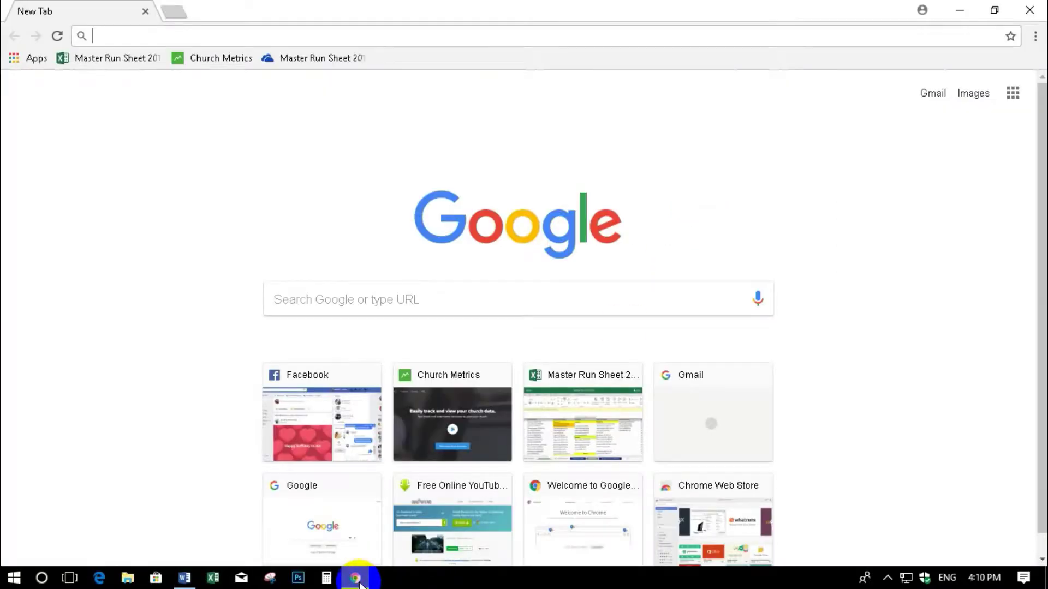
Load gmail.com in Chrome to reach the Google account chooser.
left_click(207, 41)
type("d")
key("BackSpace")
type("gmail.com")
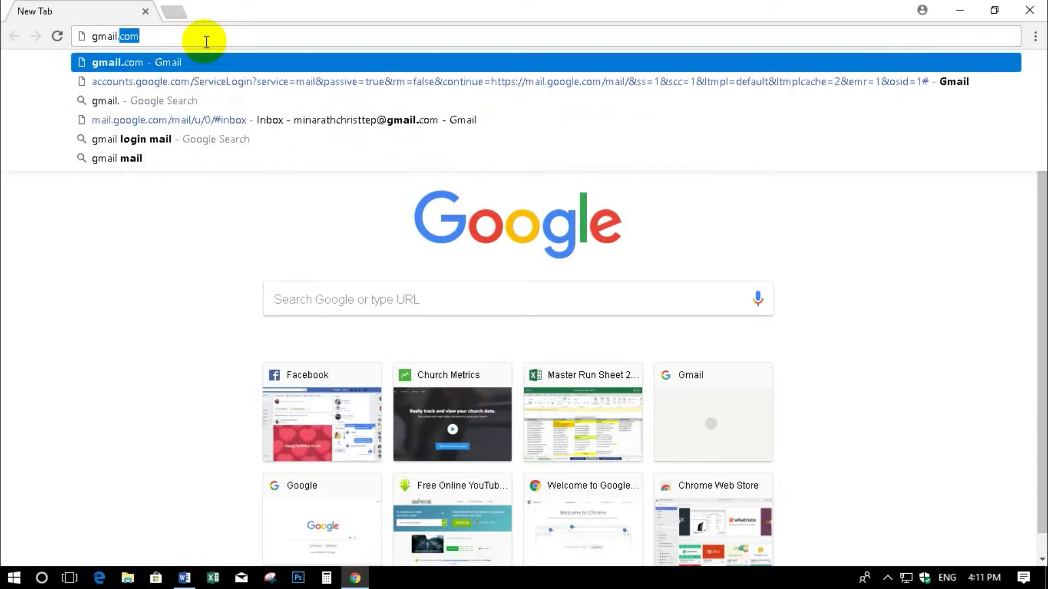
key("Return")
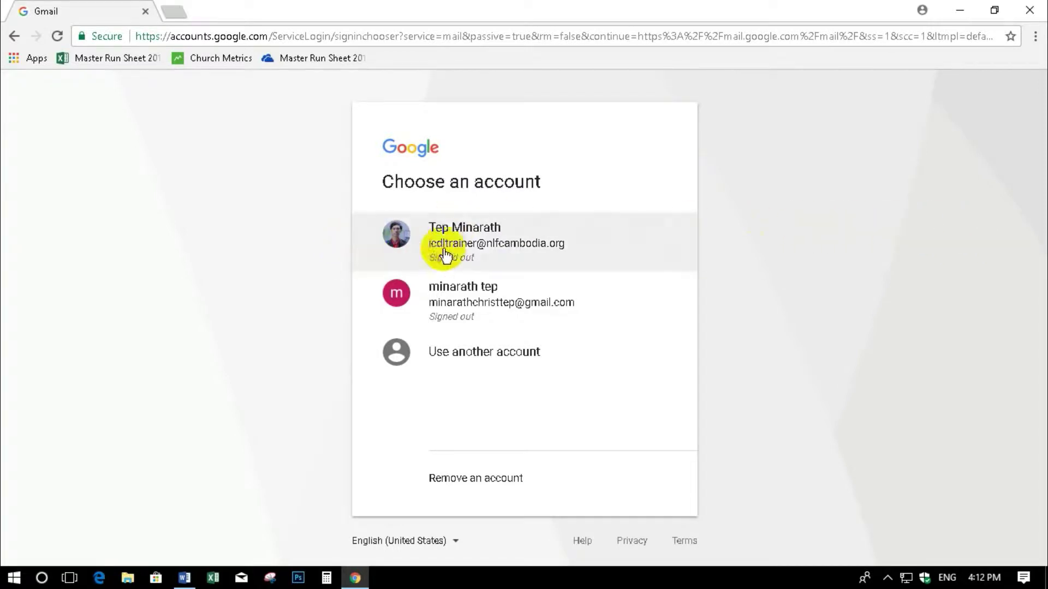
Choose 'Use another account' and start creating a new Google account.
key("ctrl+a")
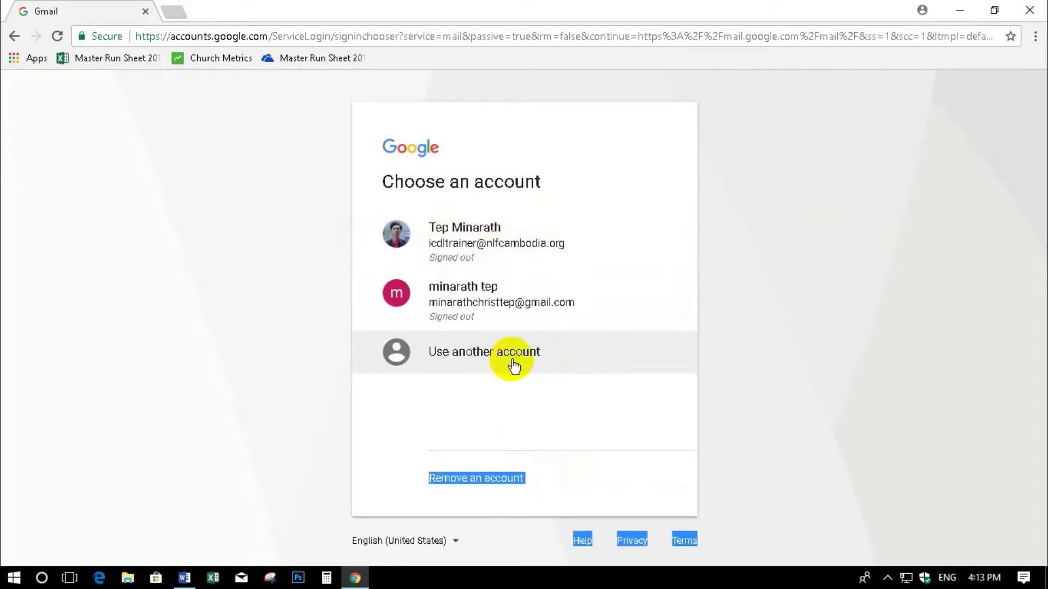
left_click(512, 359)
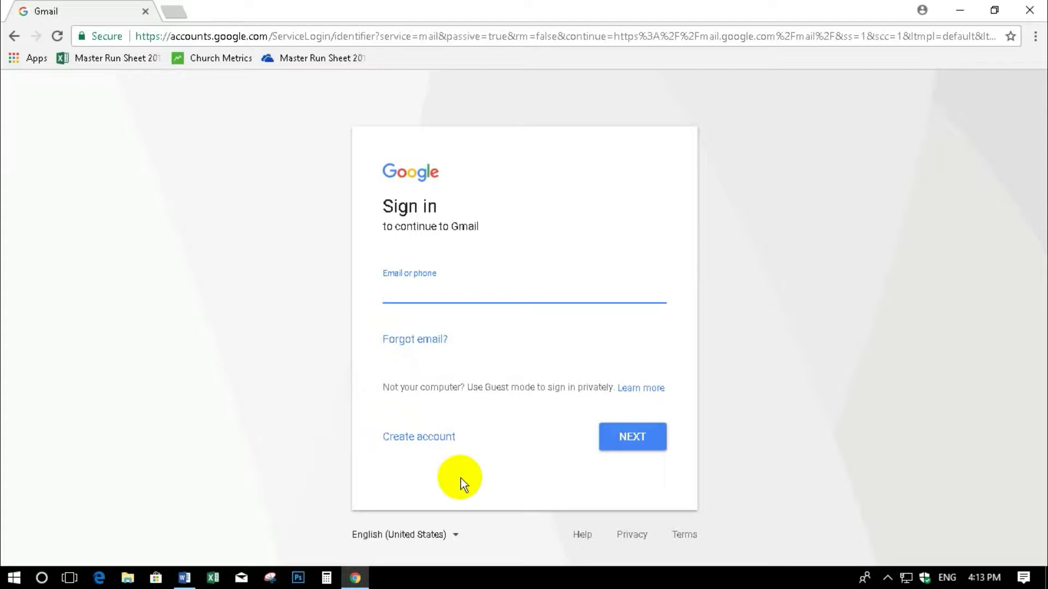
left_click(445, 439)
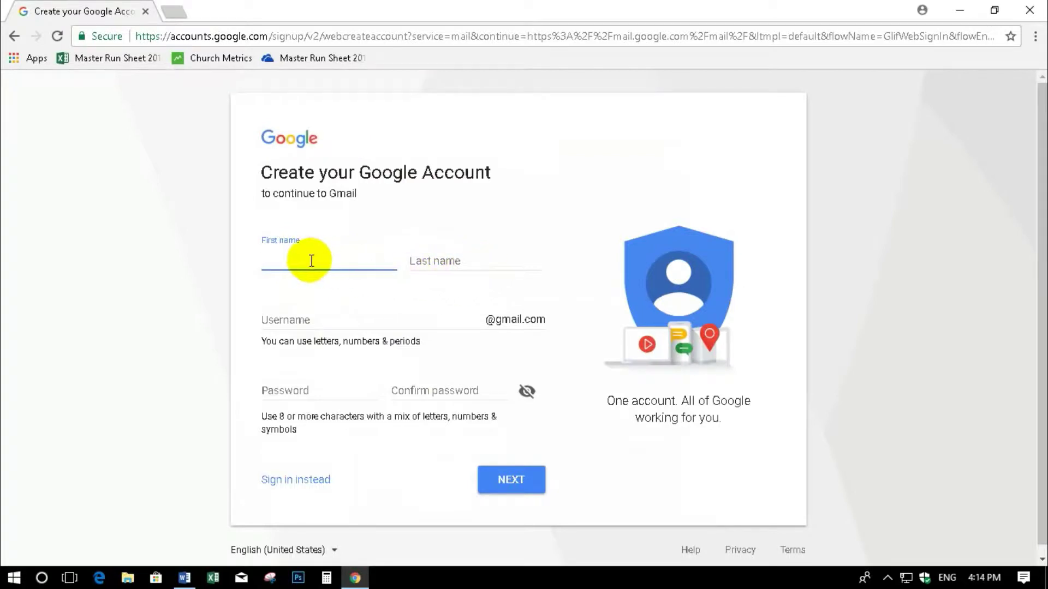
Move through the blank first name, last name, username and password fields of the sign-up form.
left_click(446, 260)
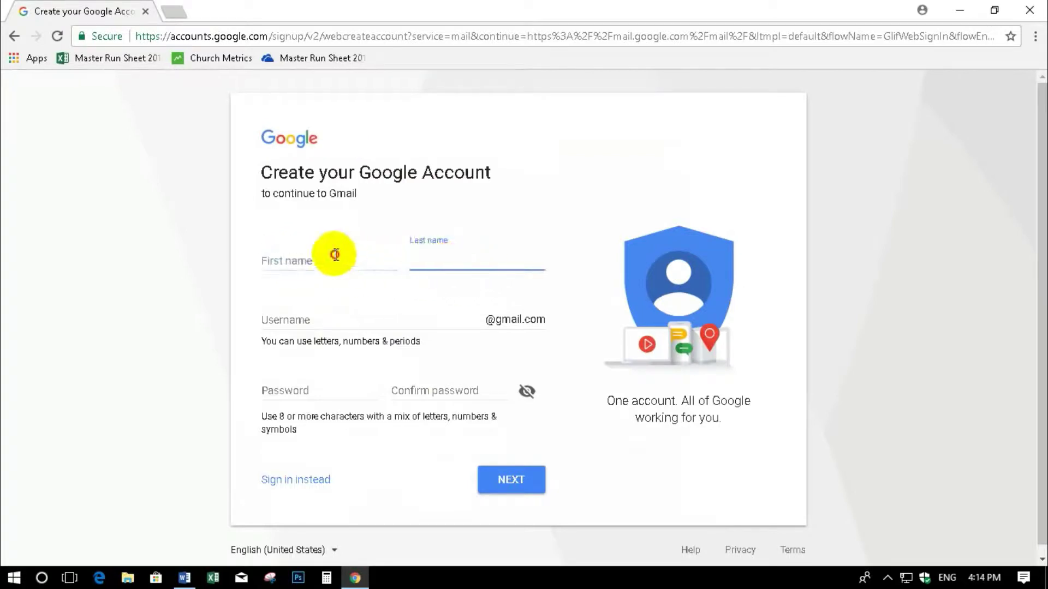
left_click(337, 256)
left_click(339, 318)
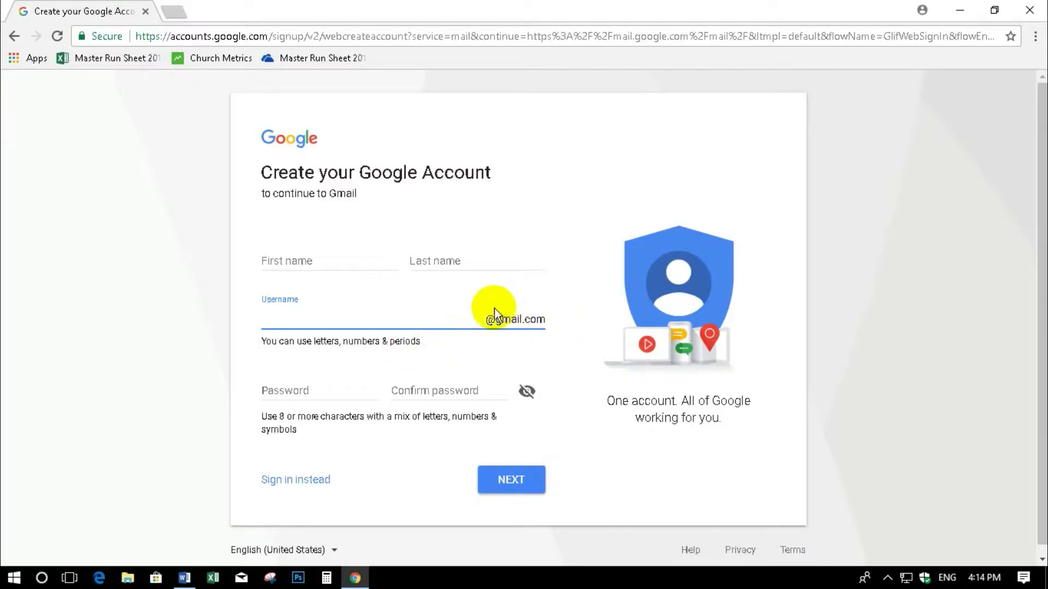
left_click(525, 322)
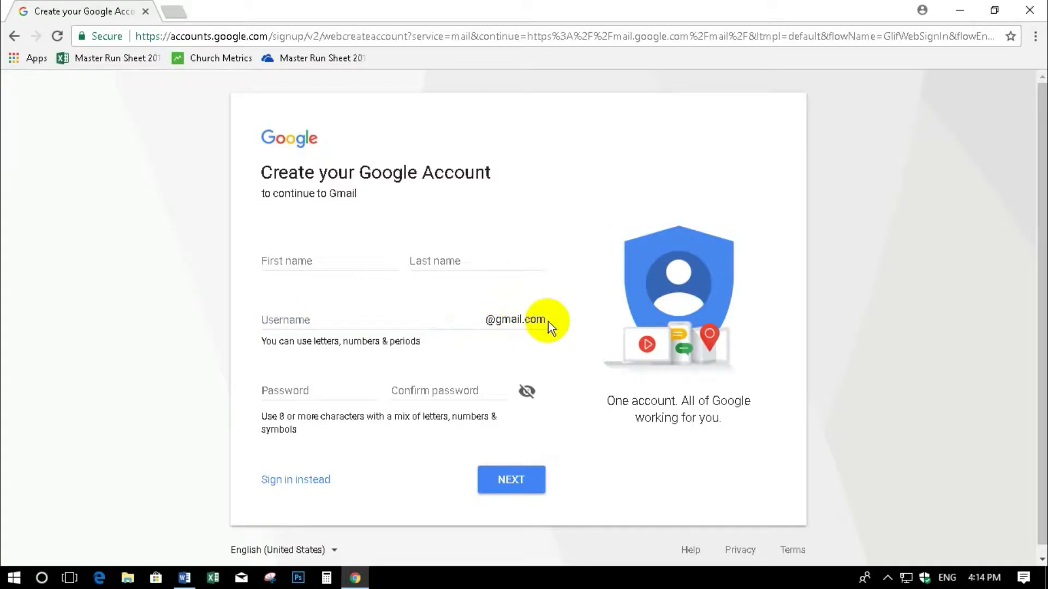
left_click(298, 317)
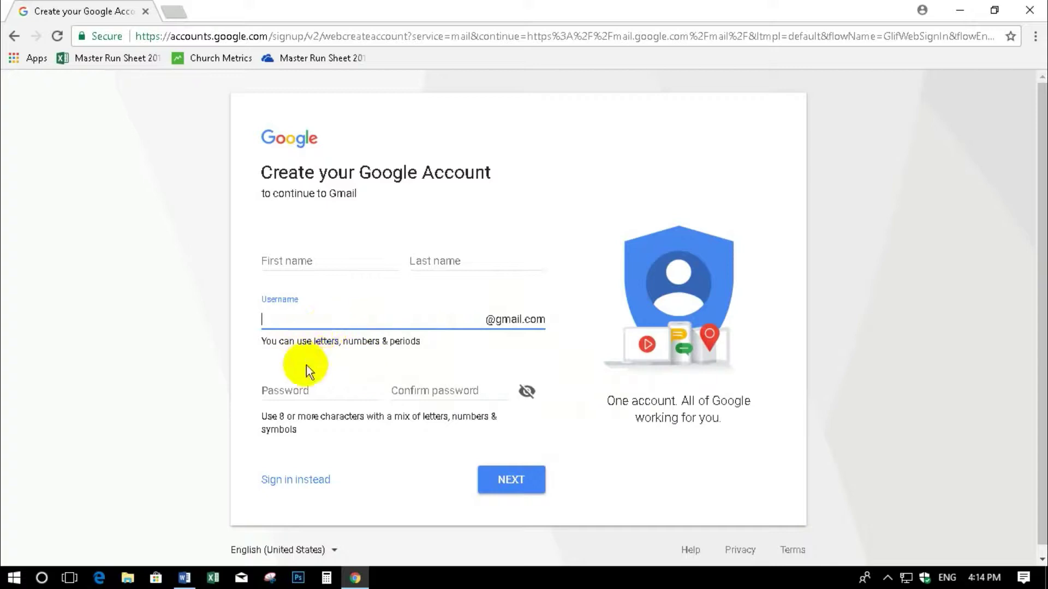
left_click(306, 389)
left_click(463, 393)
left_click(346, 388)
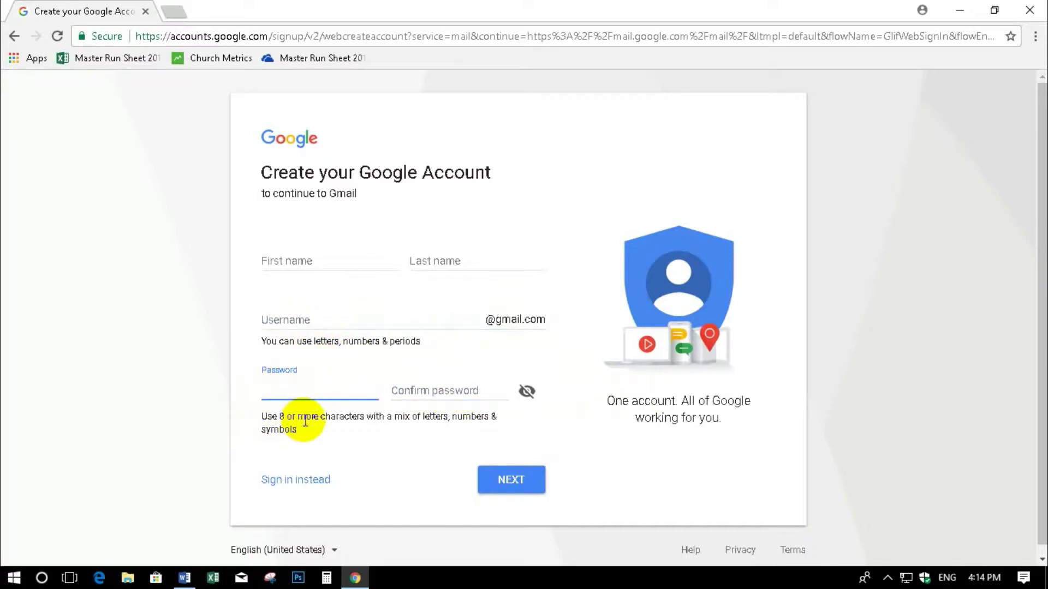
left_click(260, 344)
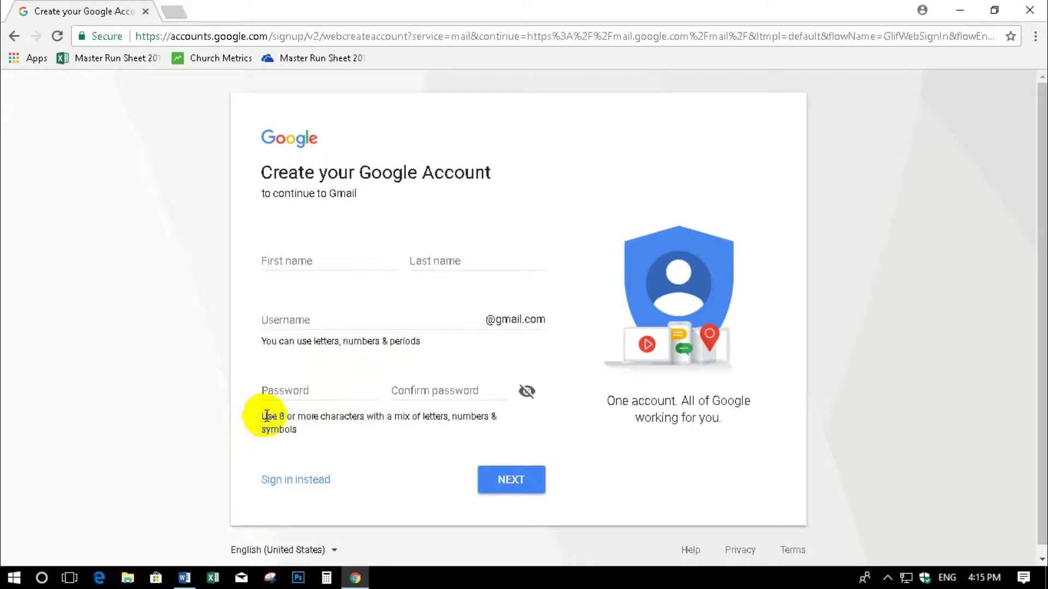
left_click_drag(278, 417, 337, 418)
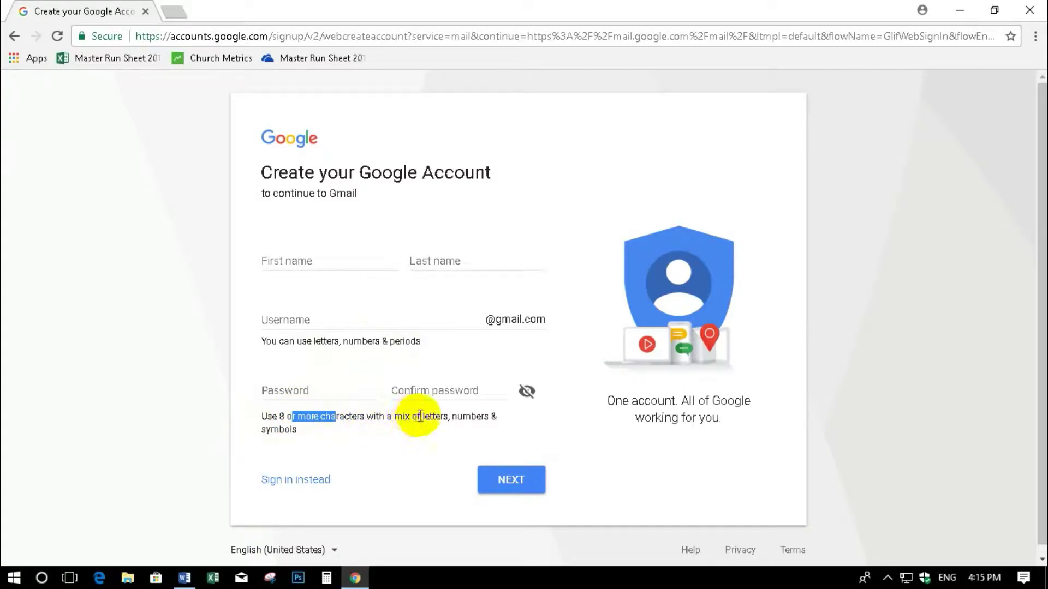
left_click(393, 416)
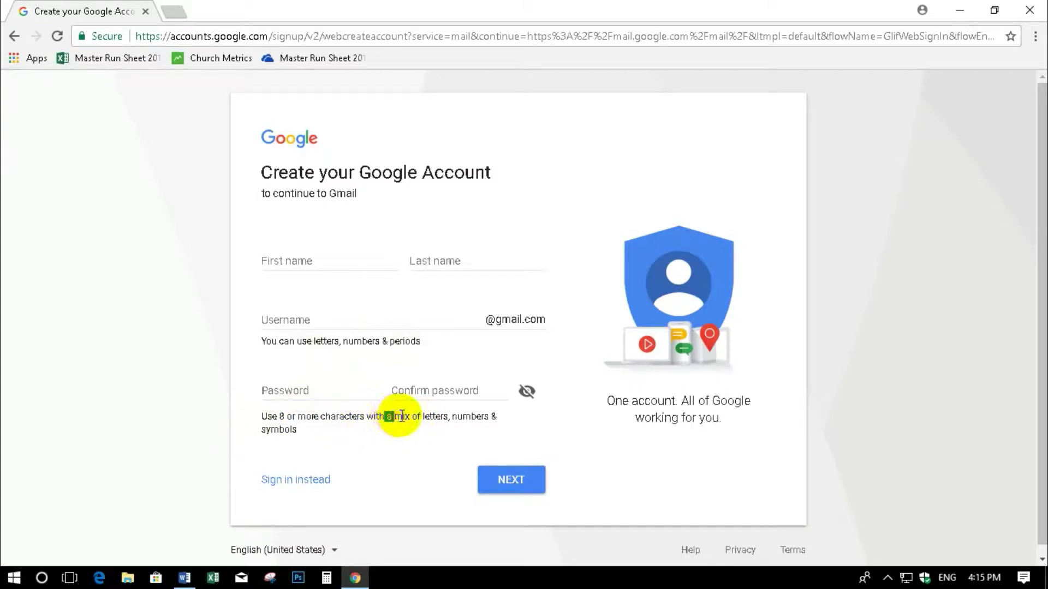
left_click_drag(430, 417, 477, 420)
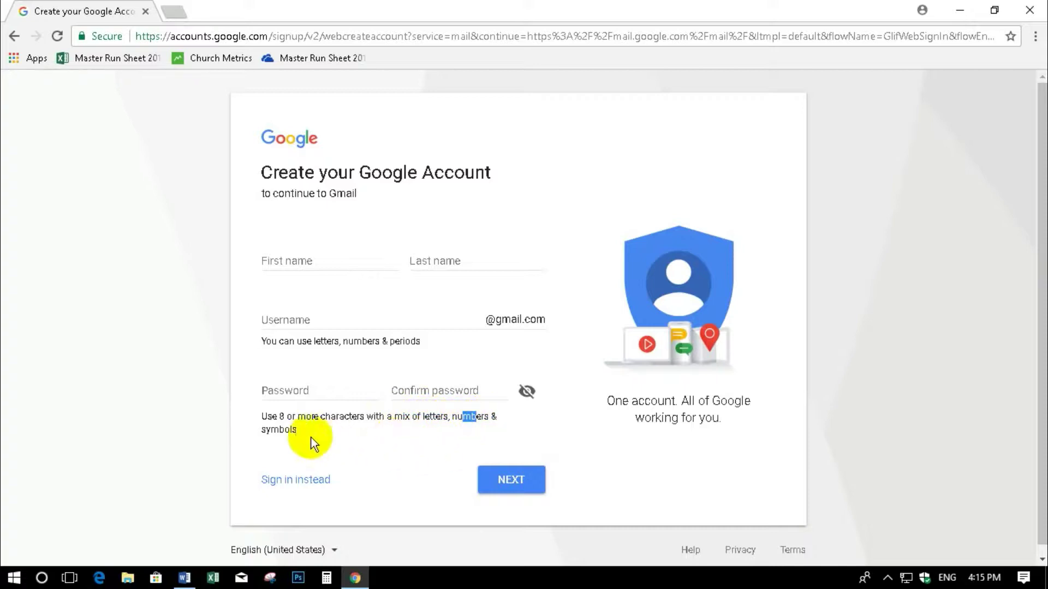
left_click_drag(303, 432, 265, 432)
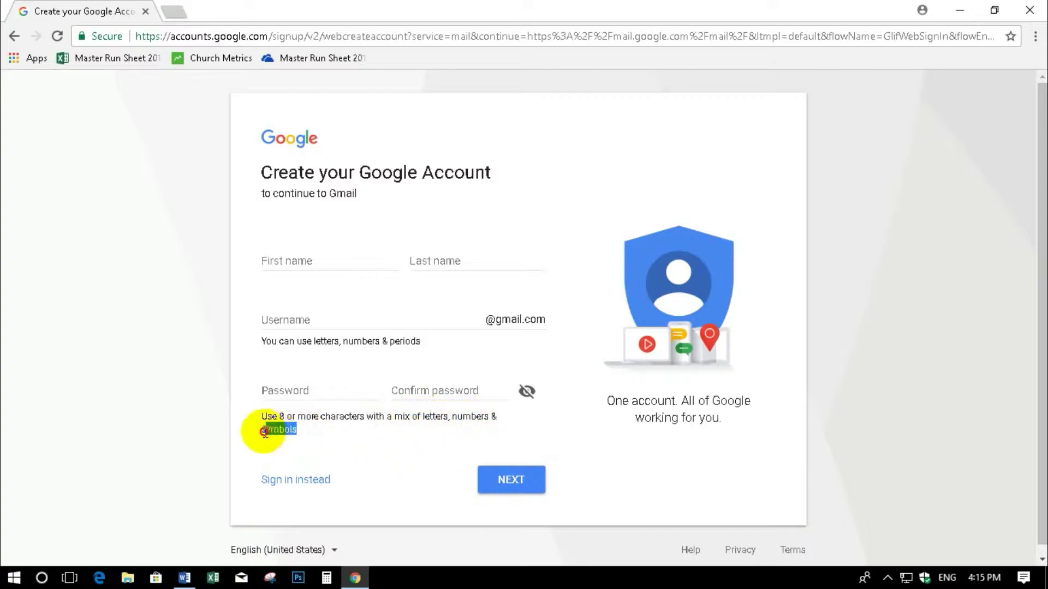
left_click(360, 438)
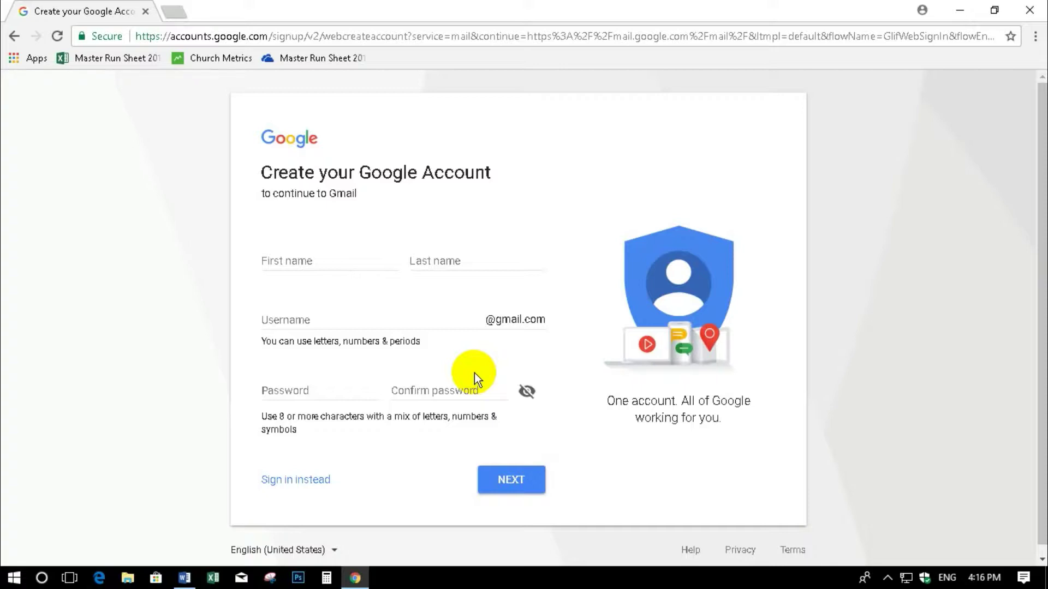
Focus the sign-up name fields, then bring up and dismiss the NetSupport tray options.
left_click(278, 261)
left_click(475, 250)
left_click(351, 250)
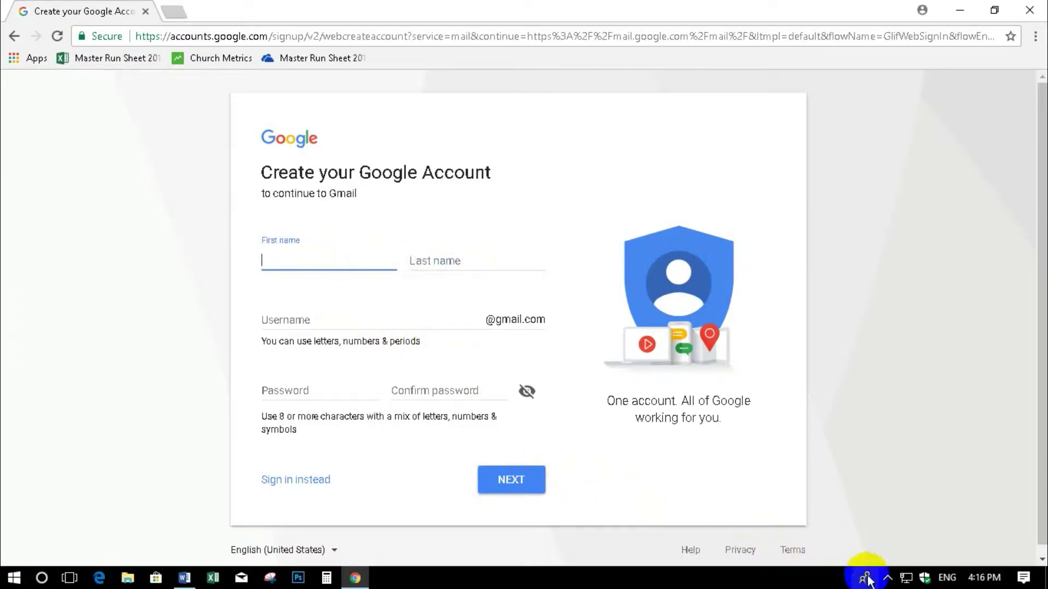
left_click(888, 578)
right_click(884, 520)
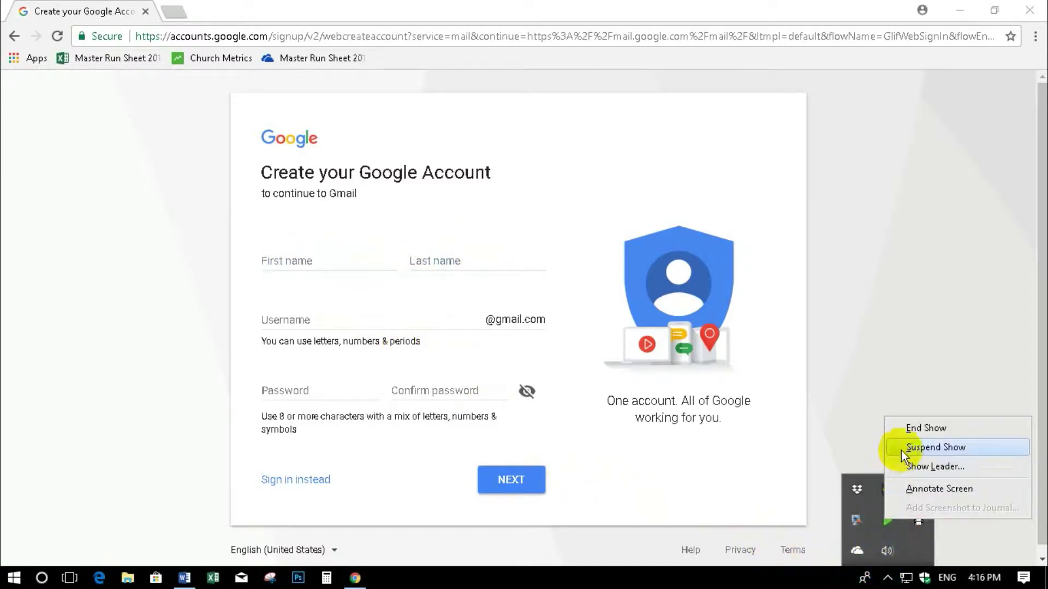
left_click(513, 548)
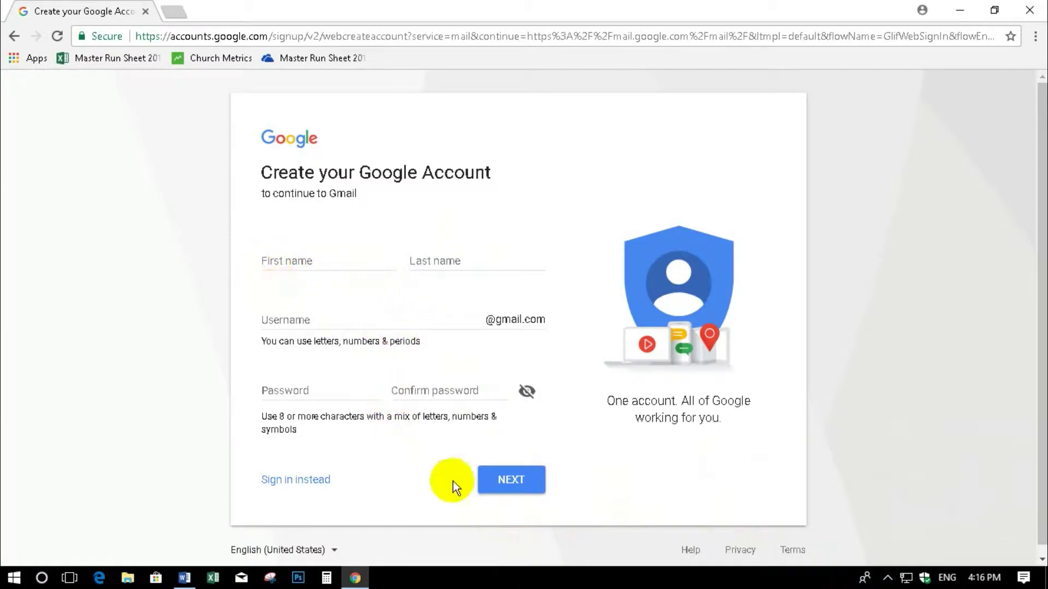
Set NetSupport School's show leader to This Client, Student 01.
left_click(888, 578)
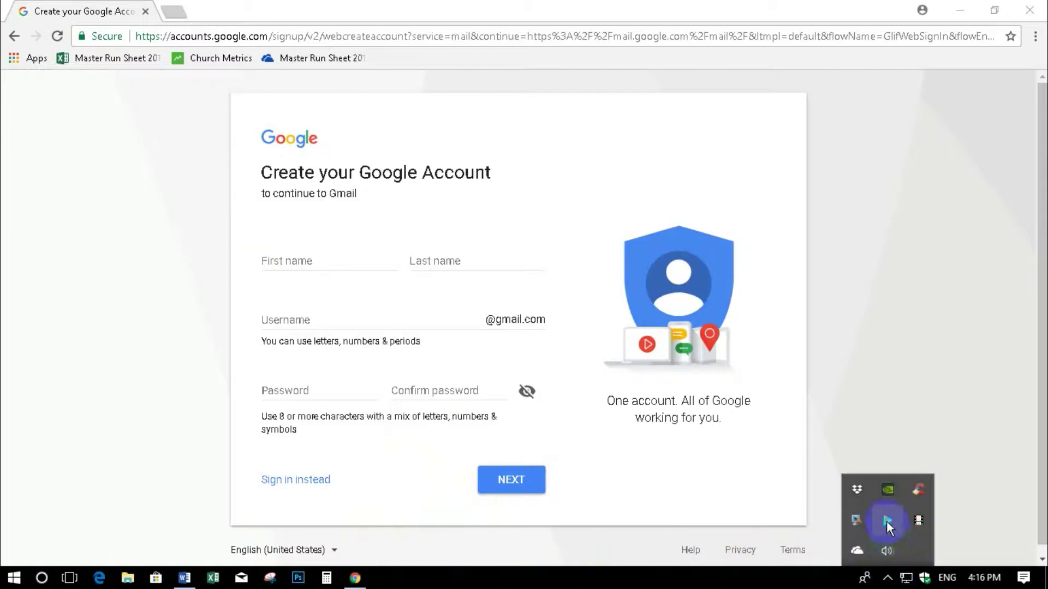
right_click(887, 521)
left_click(907, 470)
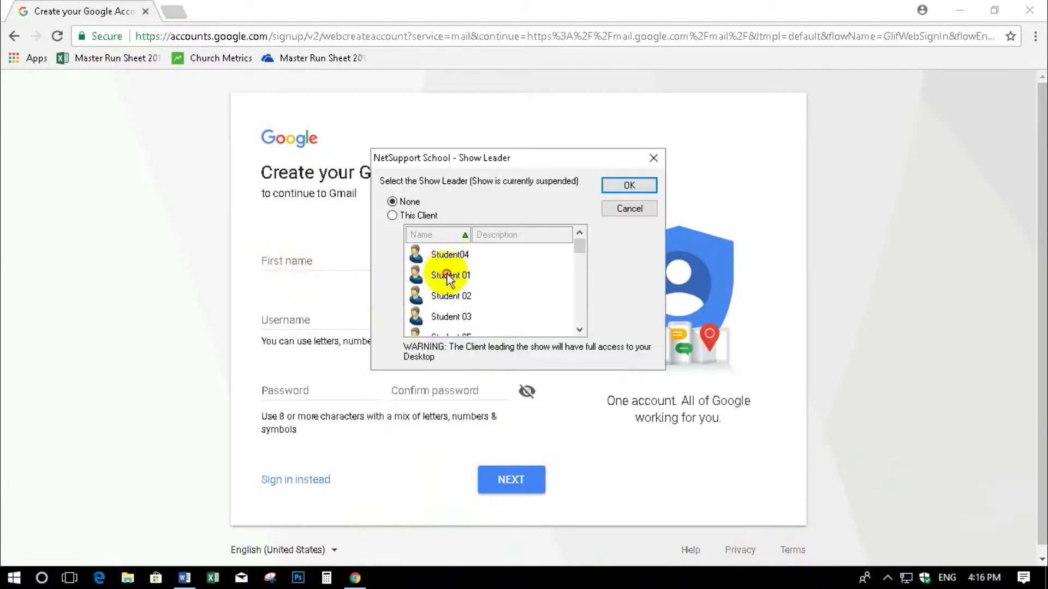
left_click(419, 217)
left_click(437, 278)
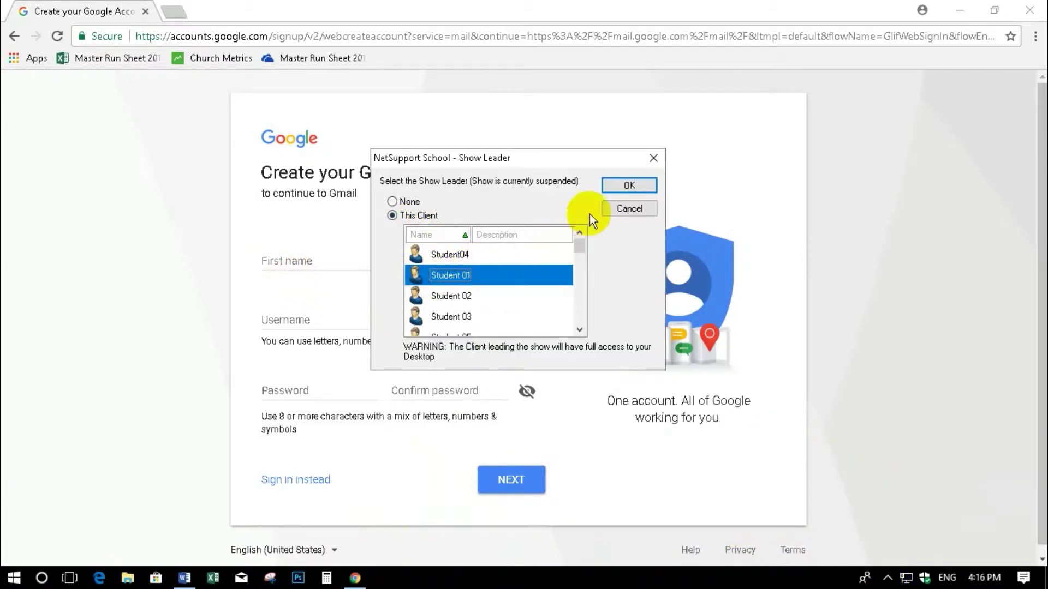
left_click(615, 186)
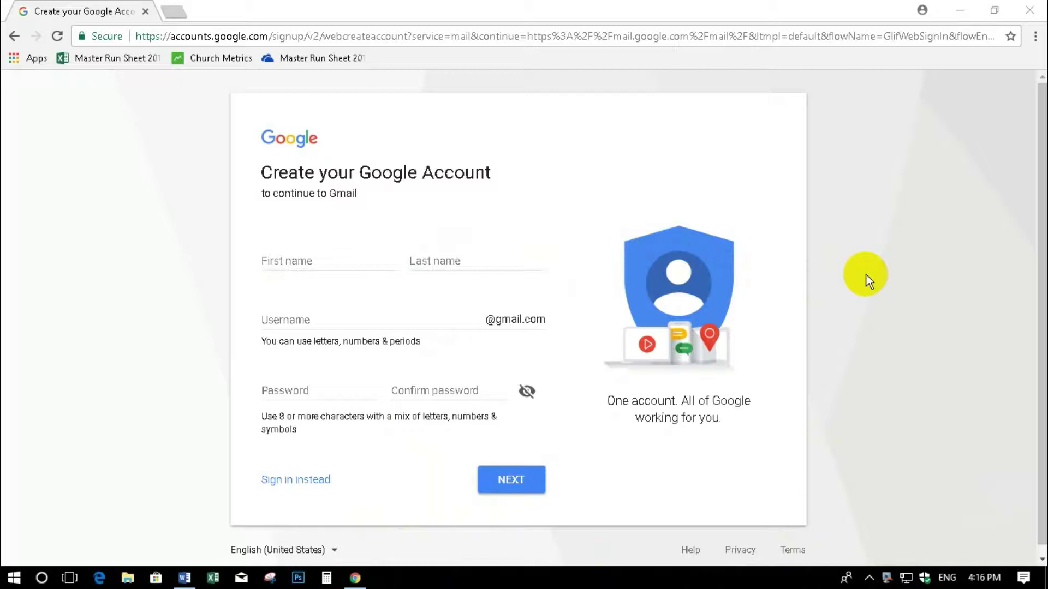
Type the account holder's first name and last name into the sign-up form.
left_click(339, 257)
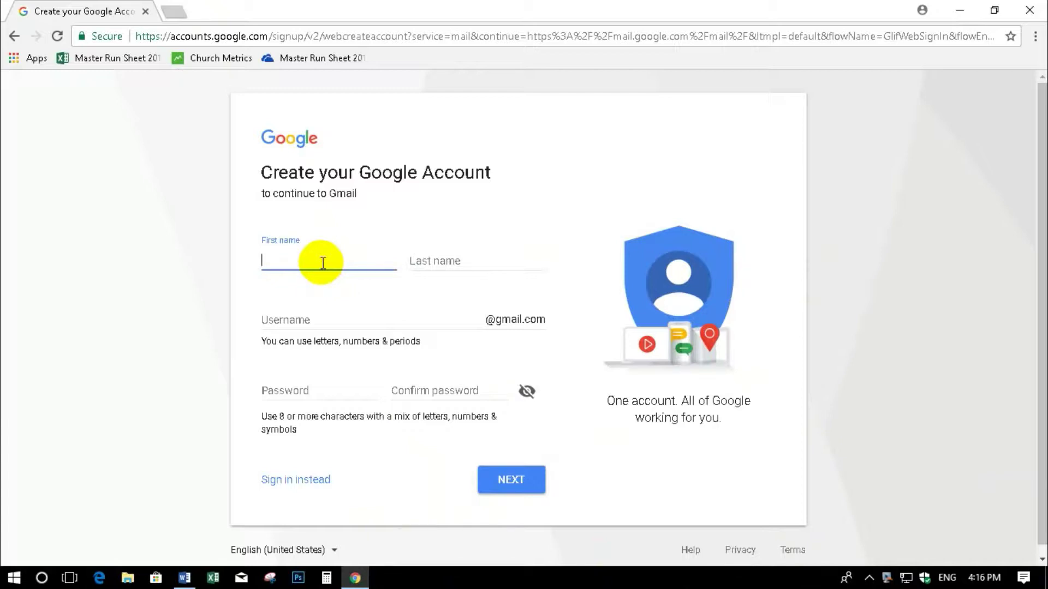
left_click(459, 257)
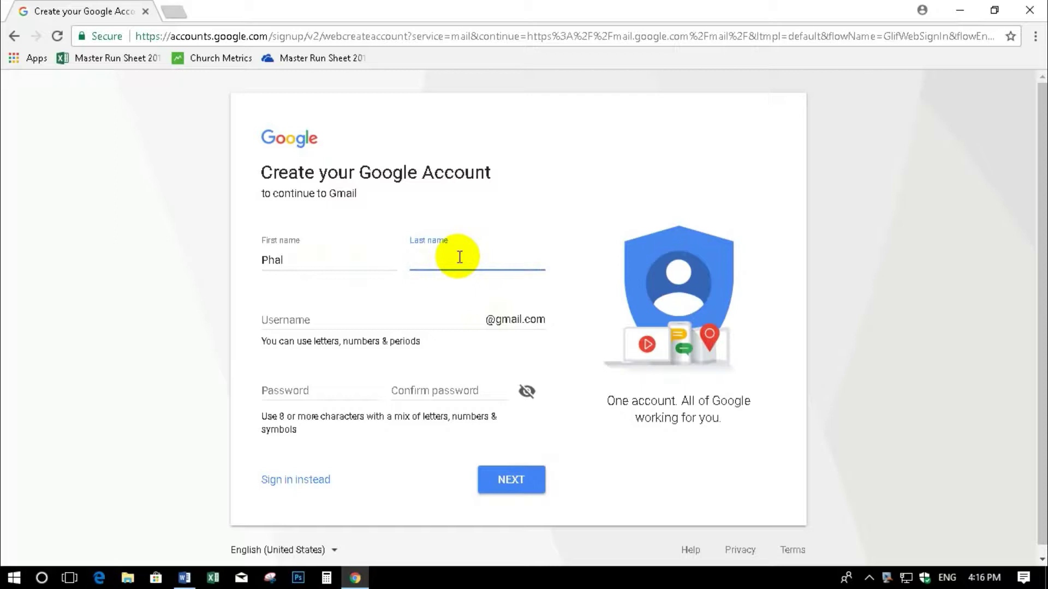
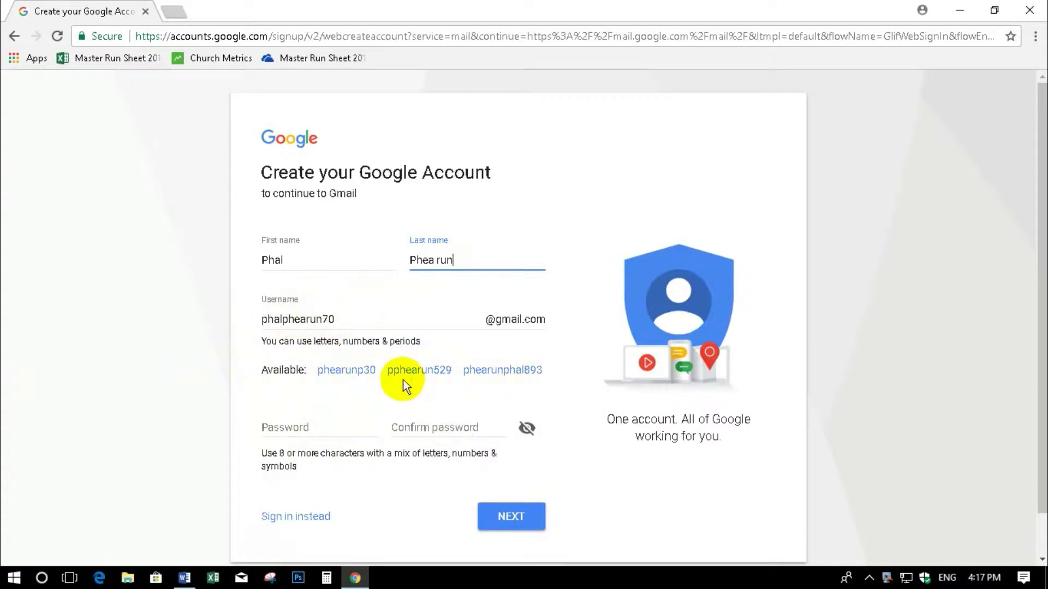
Replace the suggested username's trailing digits with 2018.
left_click(337, 322)
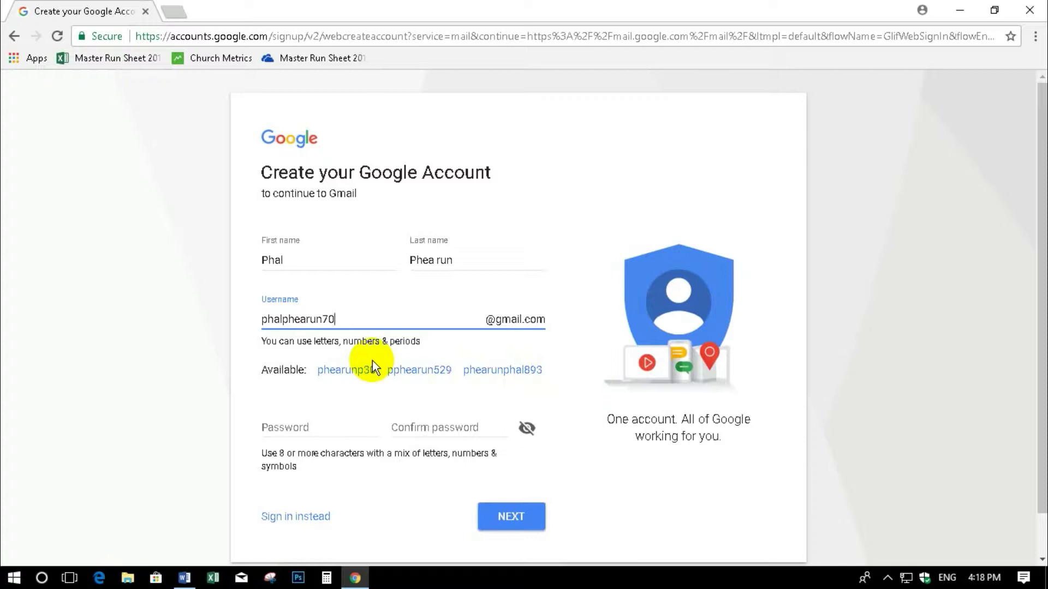
key("BackSpace")
key("BackSpace")
type("2018")
Enter the account password in the Password field, clearing and re-entering it once.
left_click(307, 430)
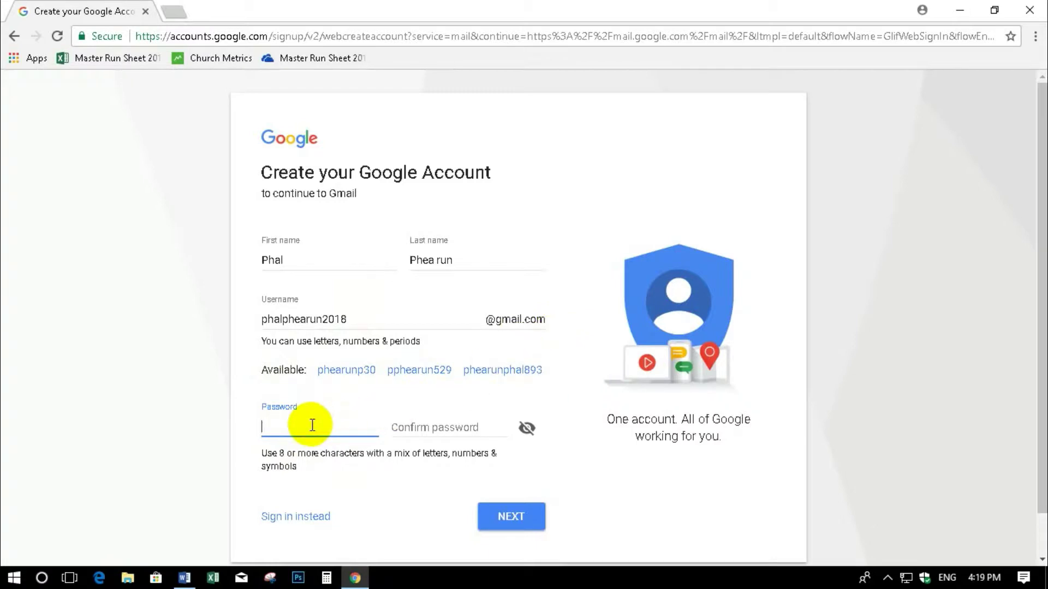
key("ctrl+v")
type("****")
key("BackSpace")
key("BackSpace")
key("BackSpace")
key("BackSpace")
key("BackSpace")
key("BackSpace")
key("BackSpace")
key("BackSpace")
key("BackSpace")
key("BackSpace")
key("BackSpace")
key("BackSpace")
key("ctrl+v")
left_click(485, 427)
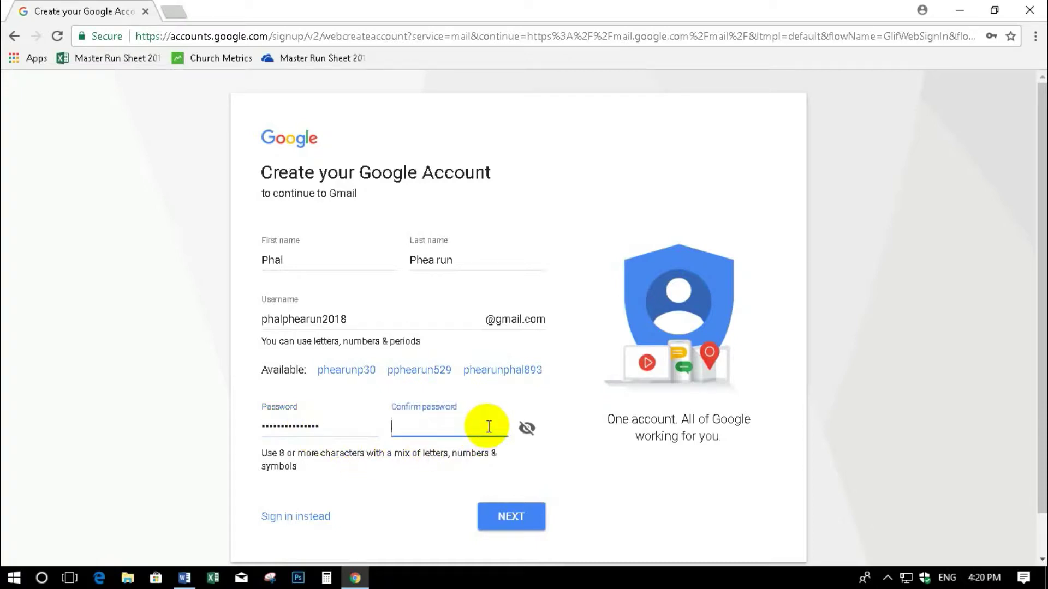
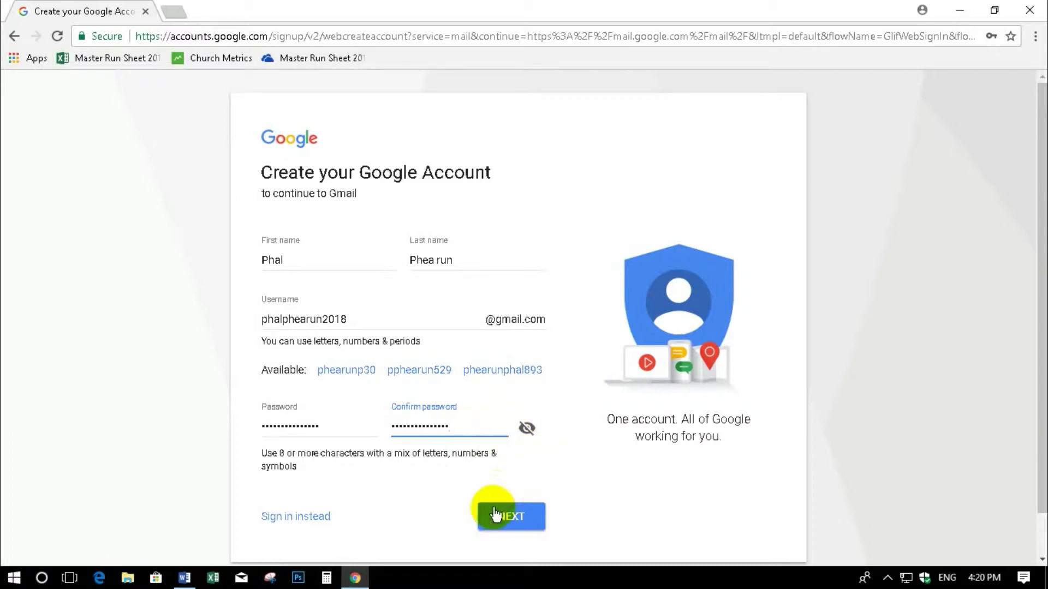
Re-enter the password under Confirm password and briefly reveal both passwords to check they match.
left_click(526, 429)
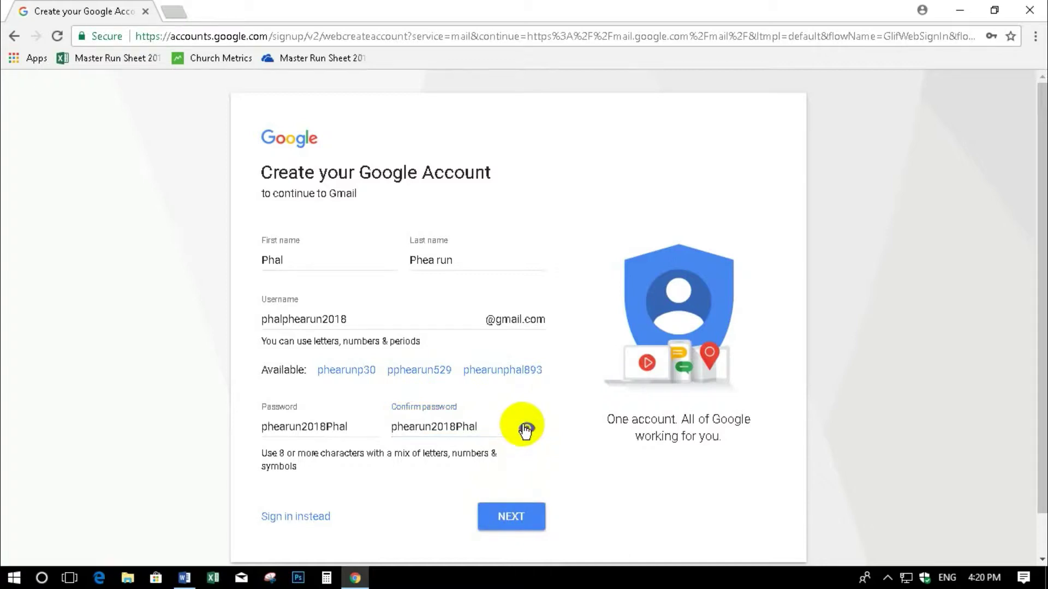
left_click(526, 429)
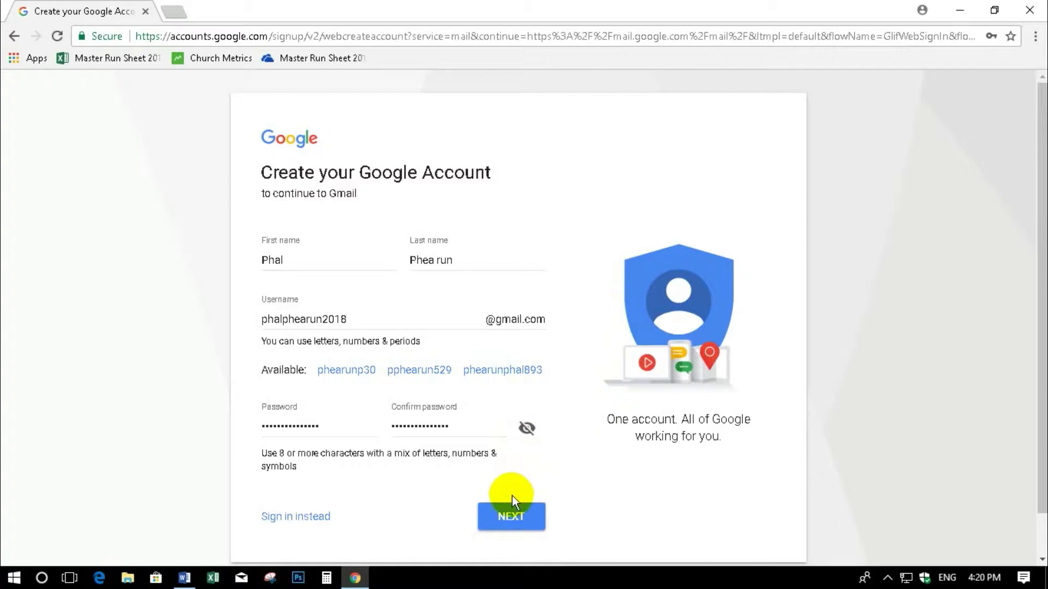
Submit the name, username and password, then enter the phone number on the details page.
left_click(516, 515)
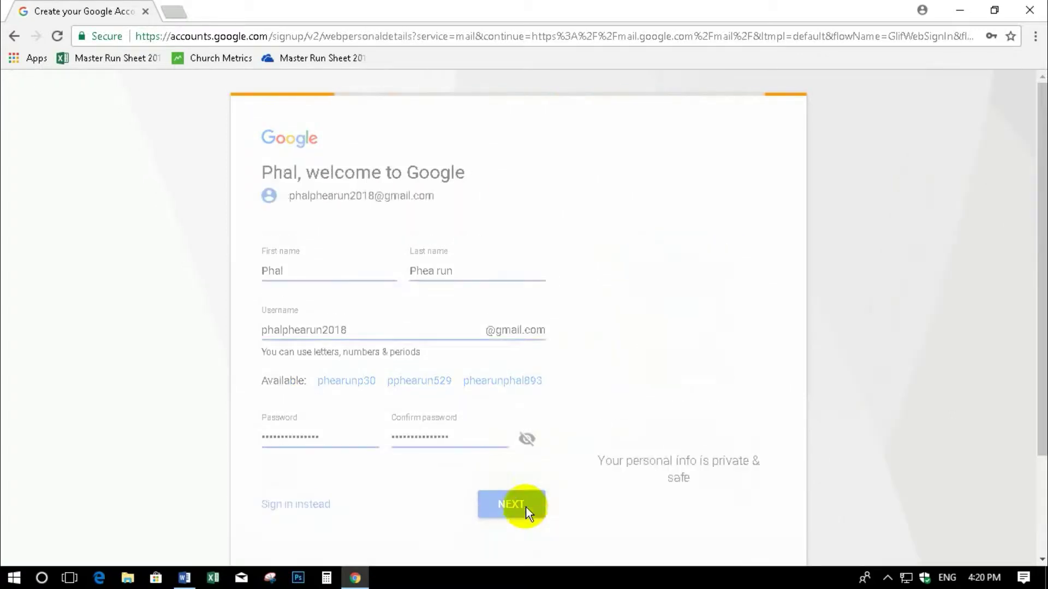
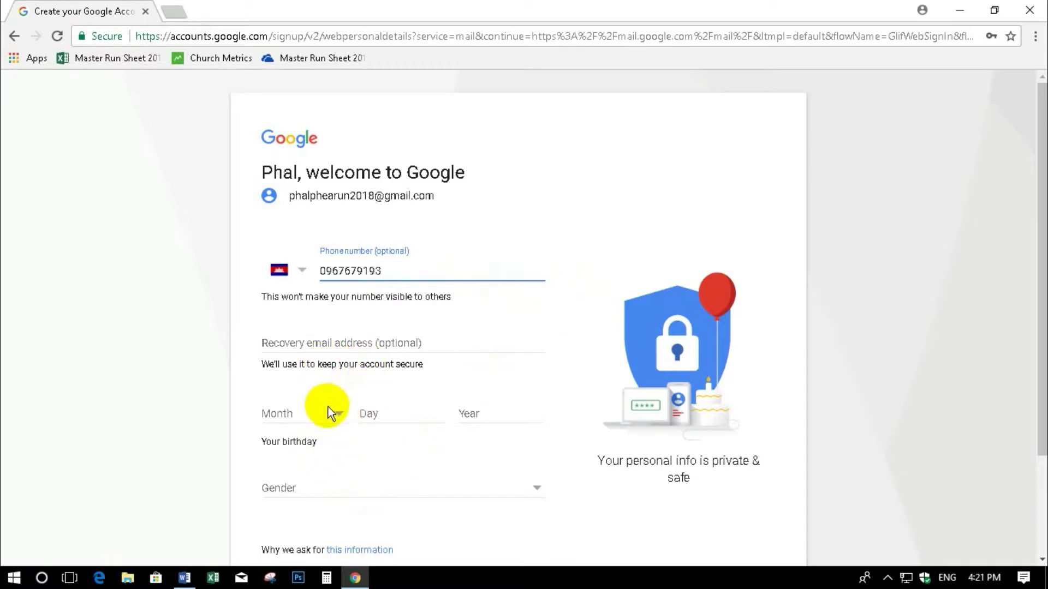
left_click(289, 407)
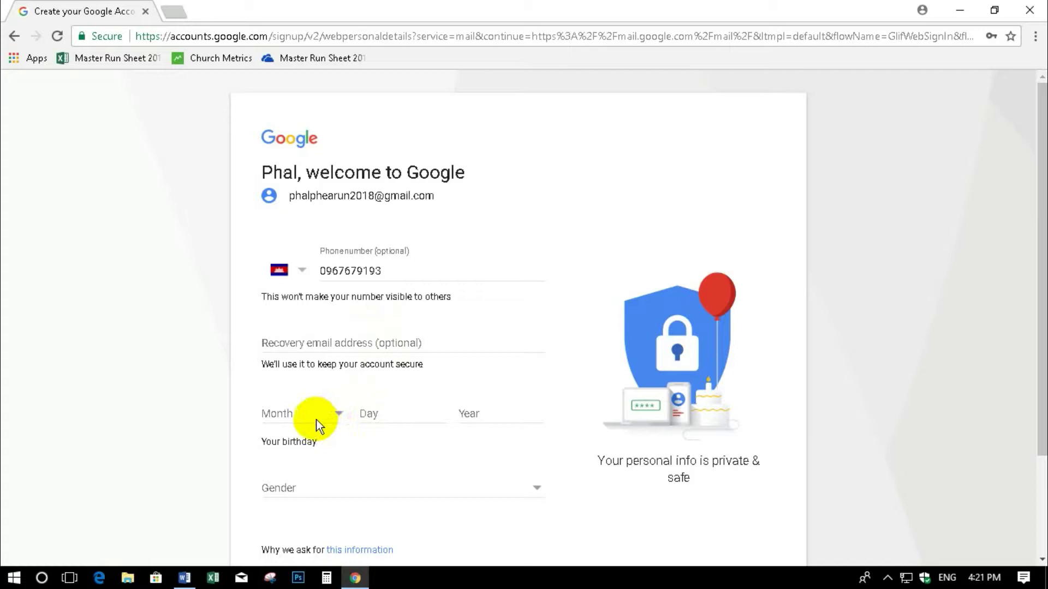
left_click(299, 416)
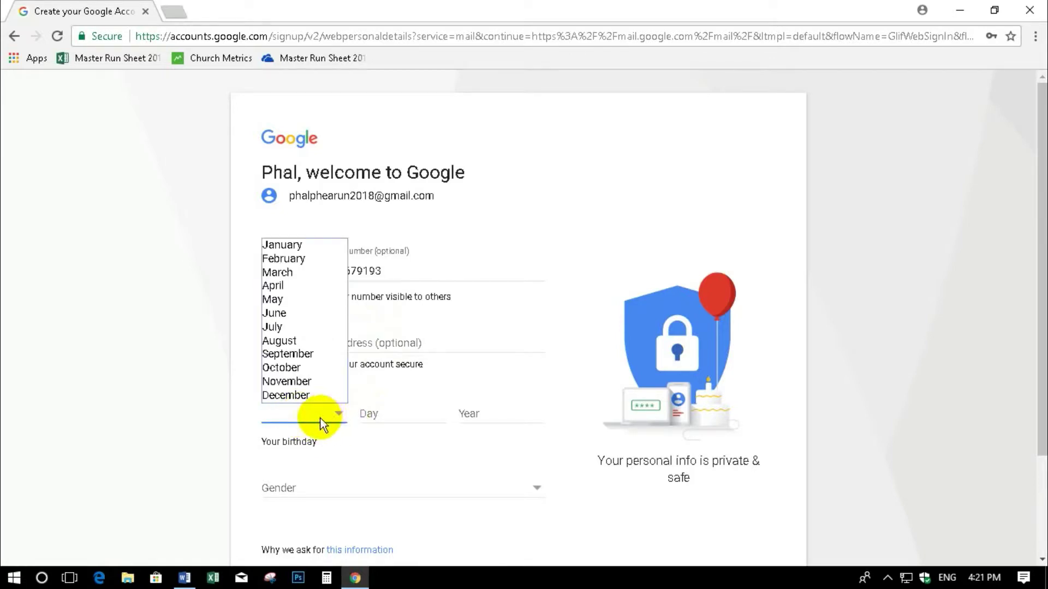
left_click(292, 340)
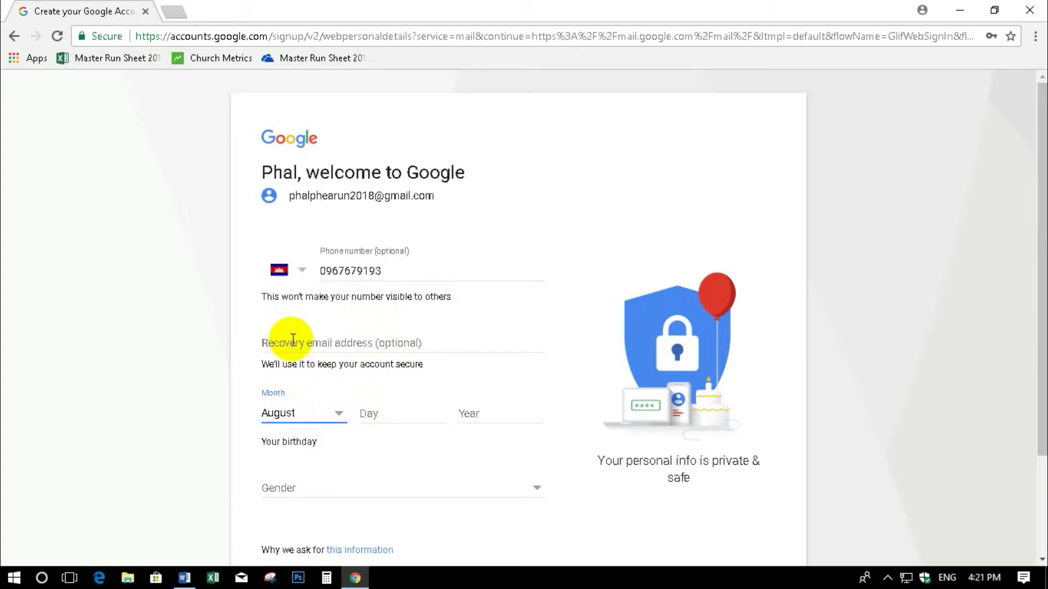
left_click(403, 414)
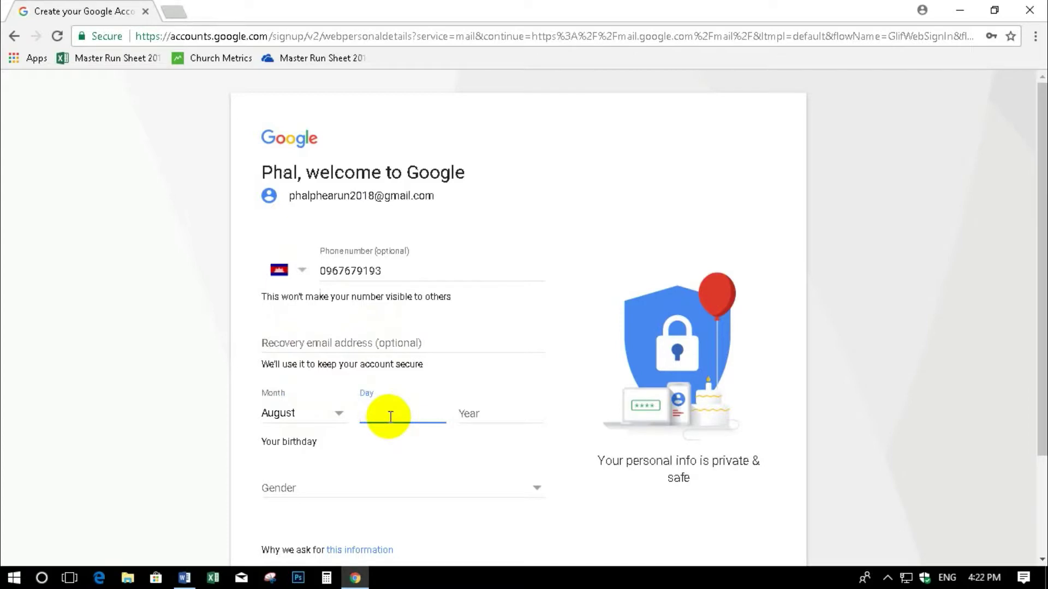
type("5")
left_click(497, 417)
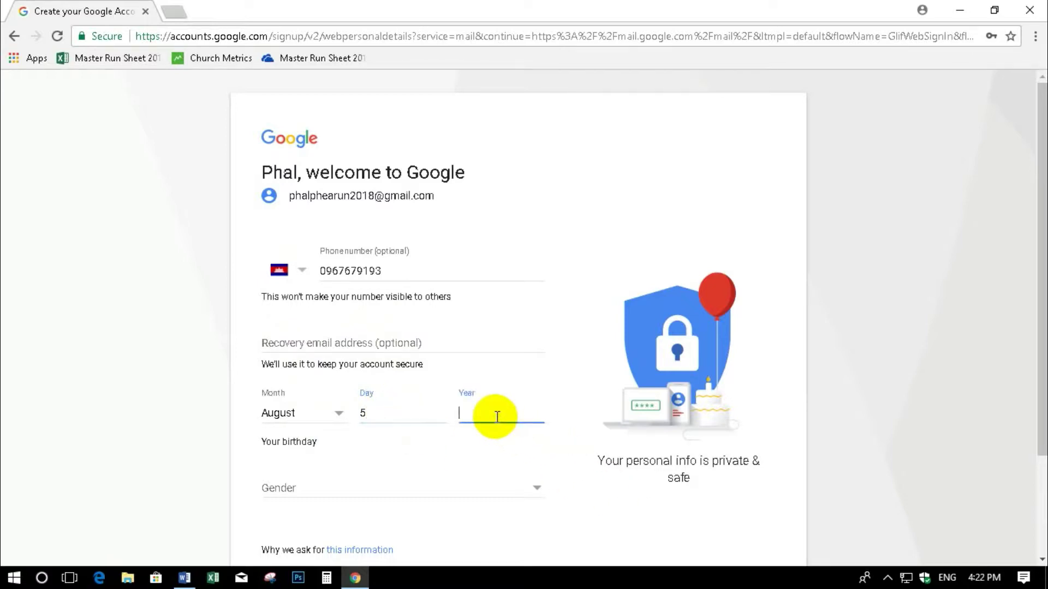
left_click(362, 413)
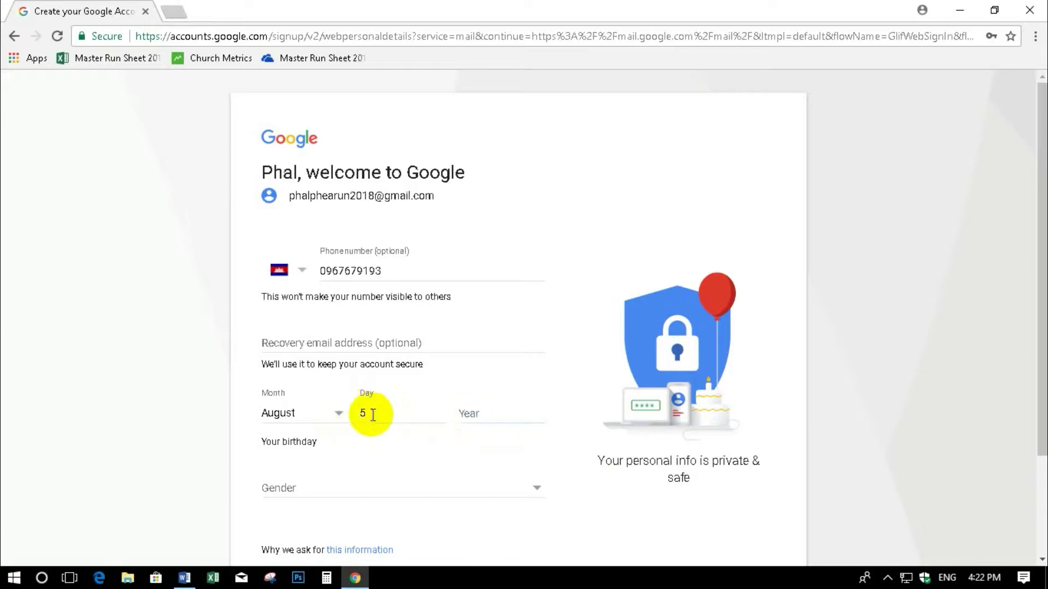
left_click(496, 417)
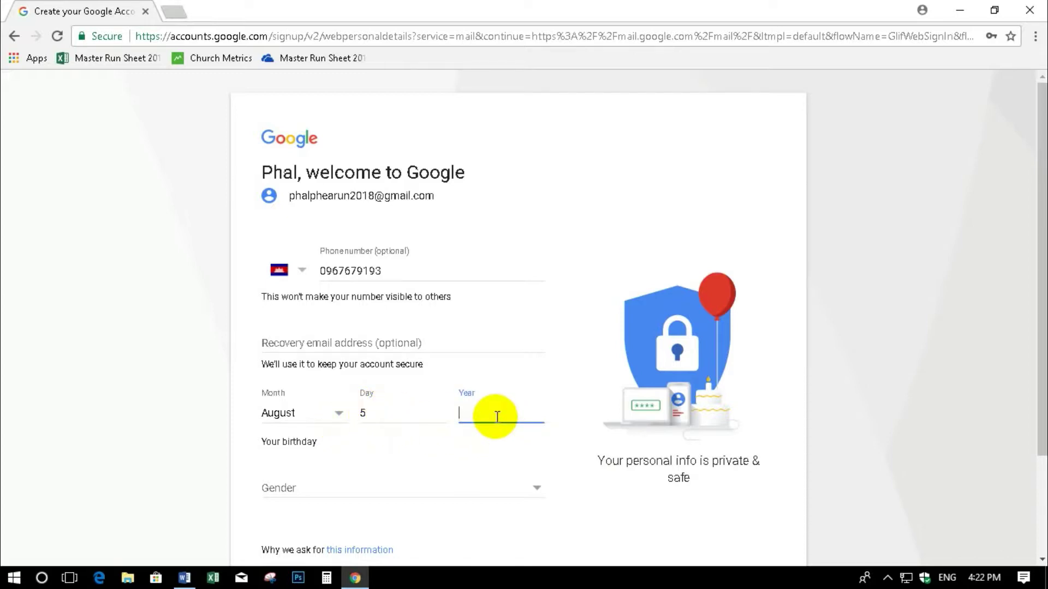
type("1997")
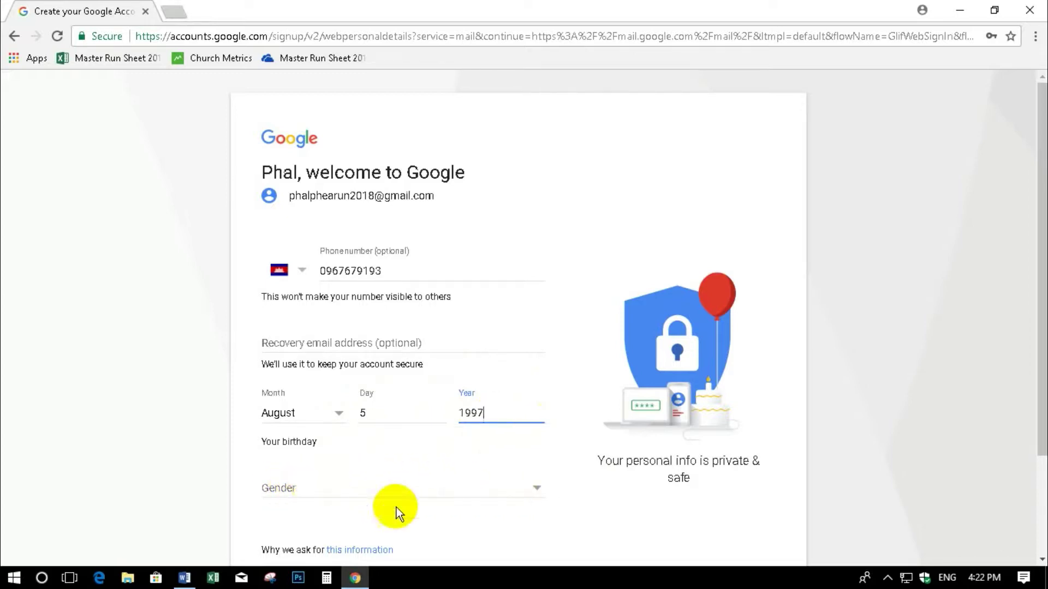
Choose Male as the gender and submit the personal details.
left_click(299, 491)
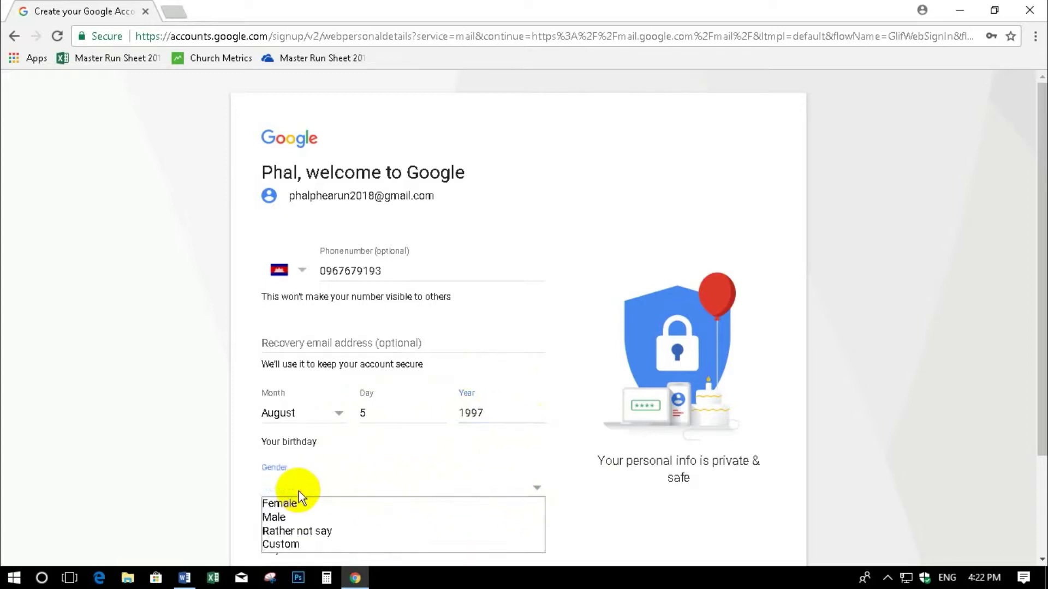
left_click(285, 516)
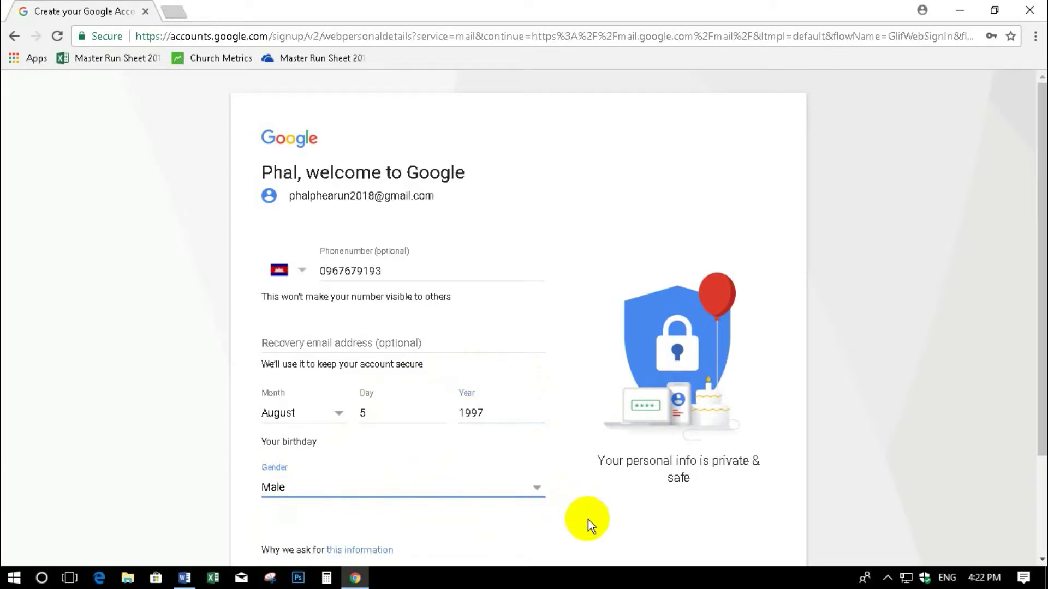
left_click_drag(1045, 299, 1015, 393)
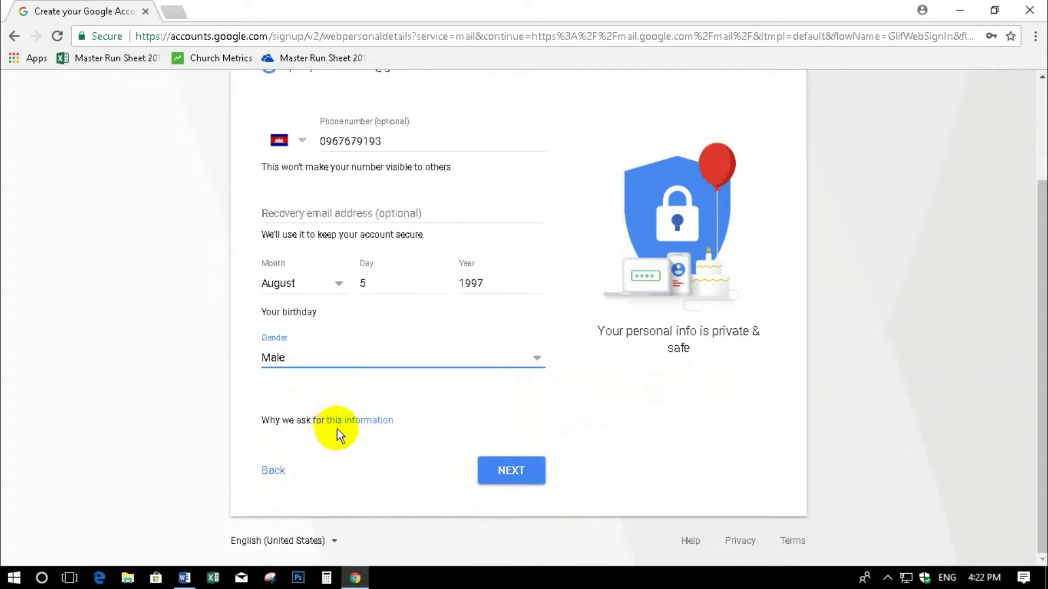
left_click(519, 471)
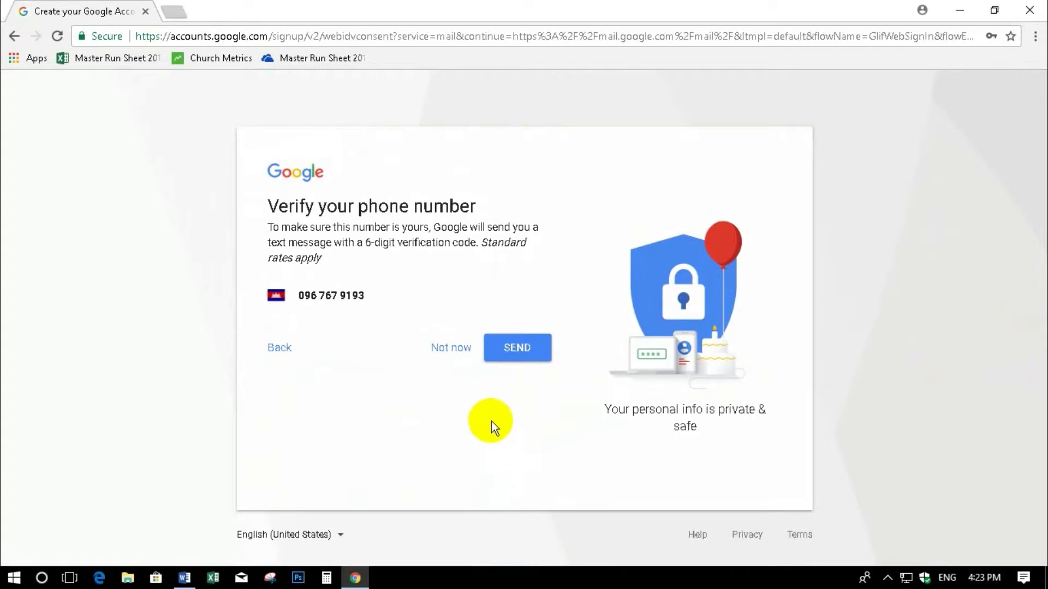
Have a verification code texted to the phone and enter it to verify the number.
left_click(517, 356)
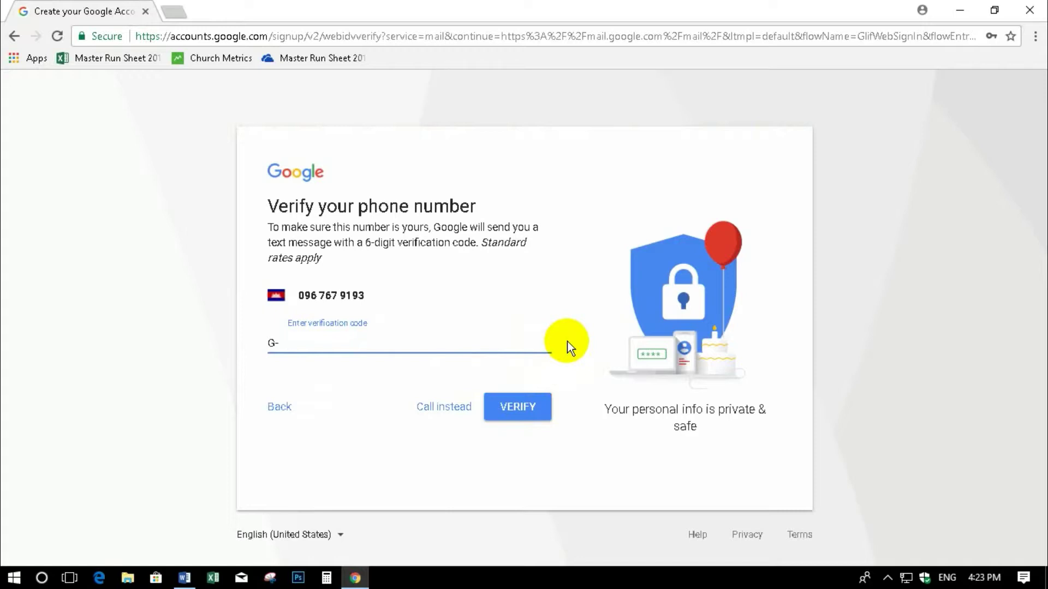
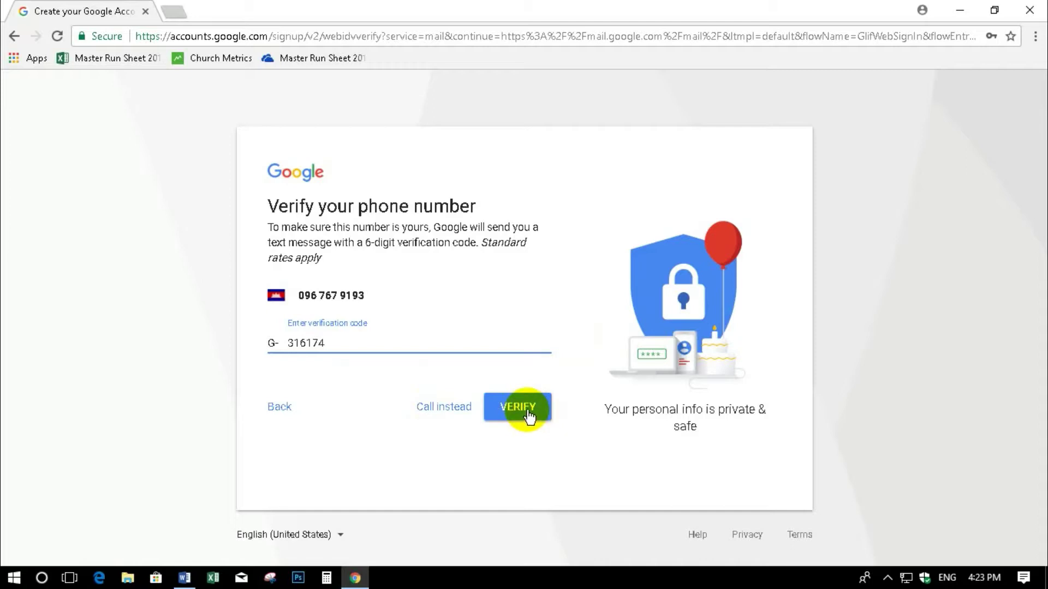
left_click(528, 414)
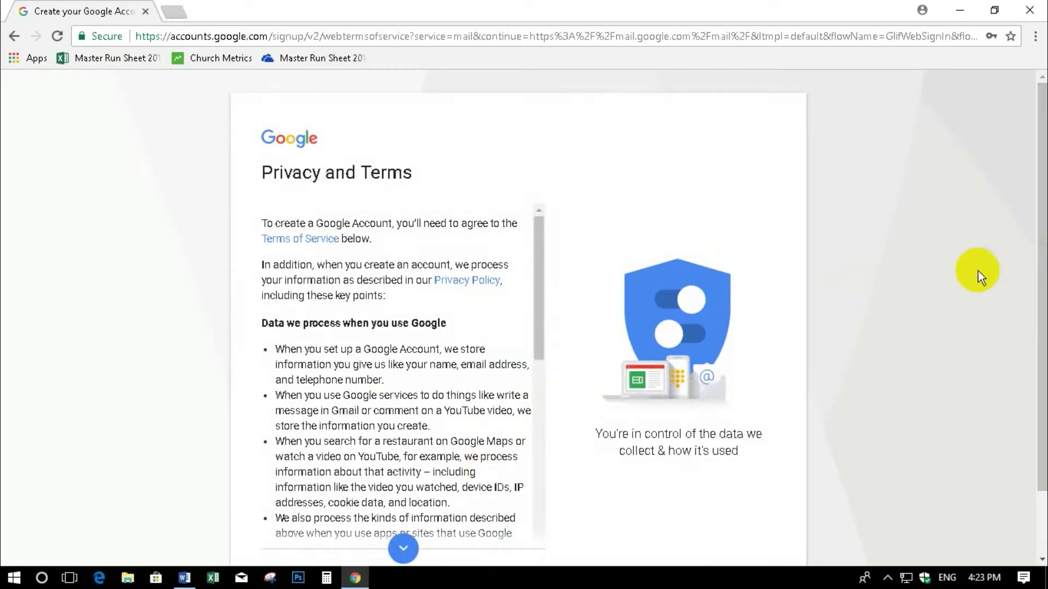
Scroll through the Privacy and Terms and agree to them to create the account.
scroll(492, 257, "down", 10)
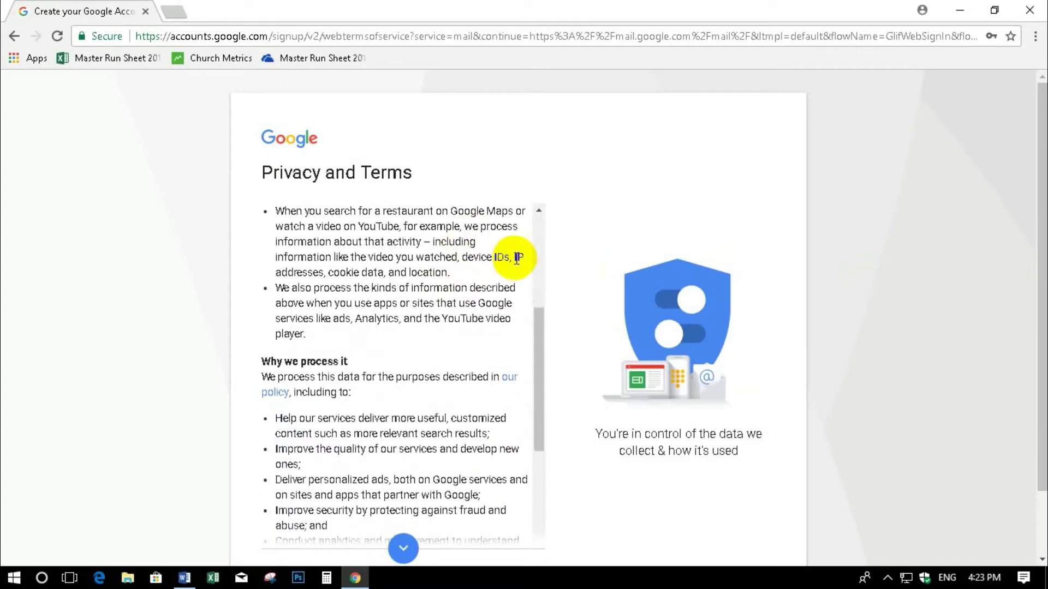
scroll(517, 262, "down", 5)
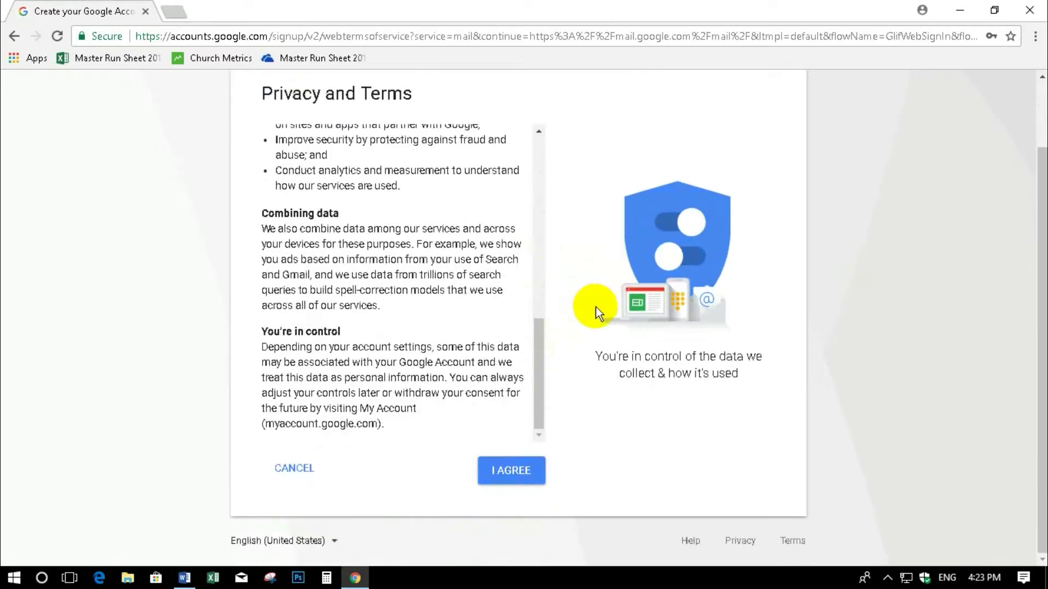
left_click(532, 468)
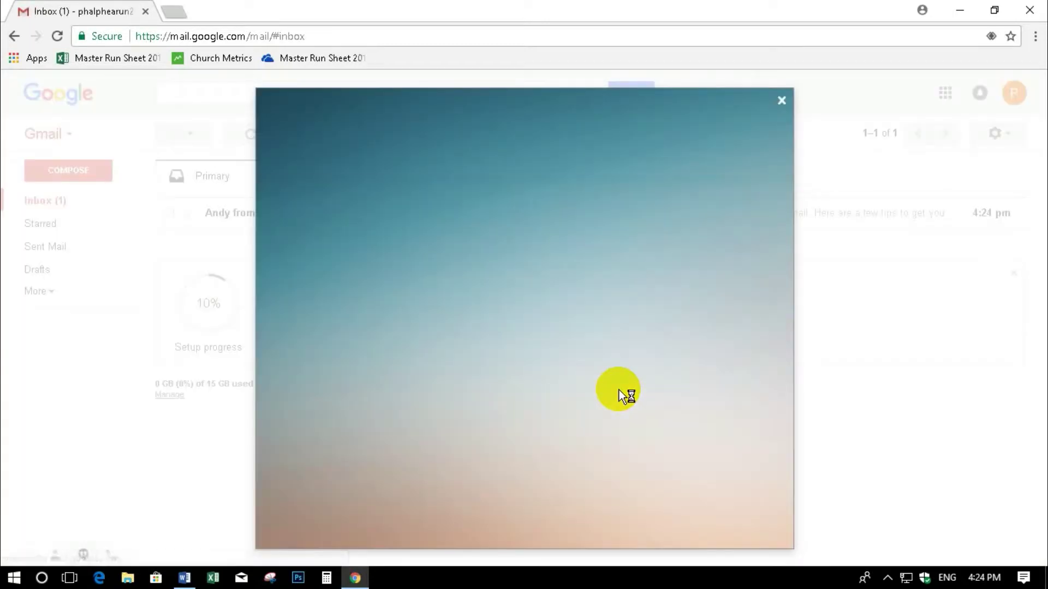
Close the Gmail welcome dialog, view the empty Drafts folder, then return to Inbox.
left_click(781, 101)
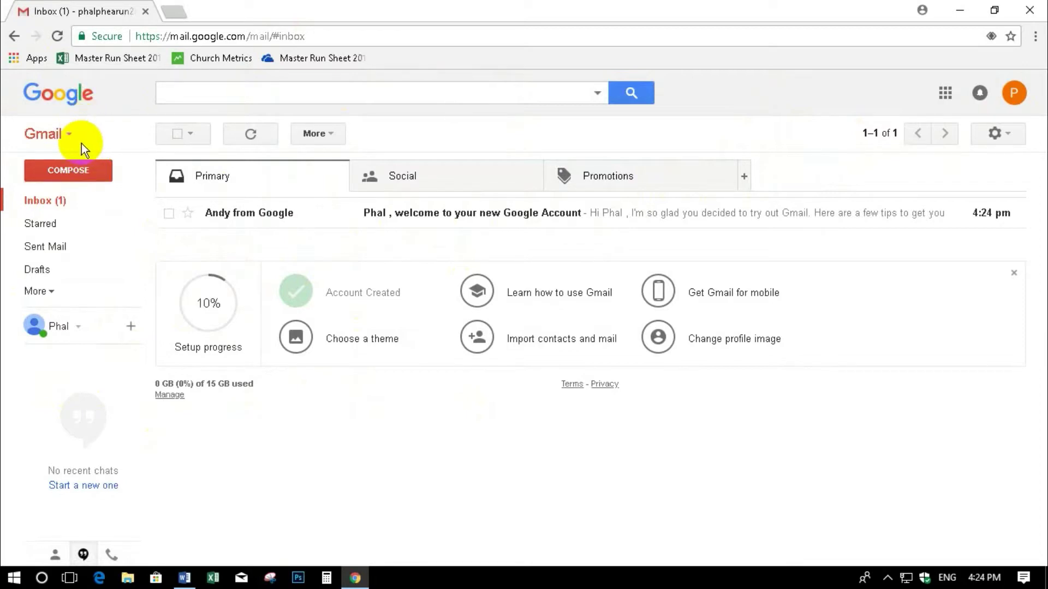
left_click(90, 169)
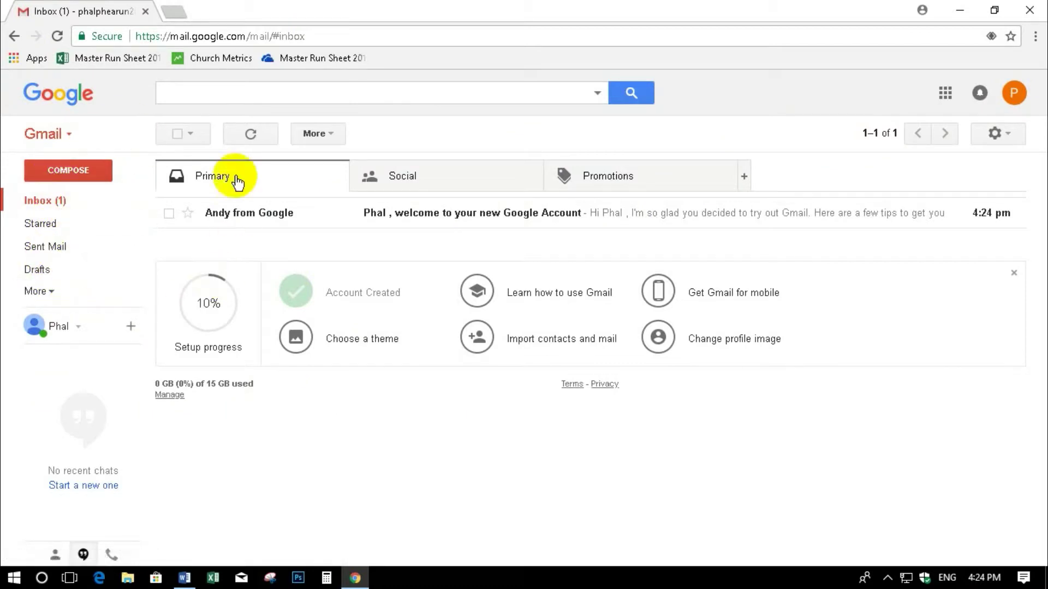
left_click(25, 172)
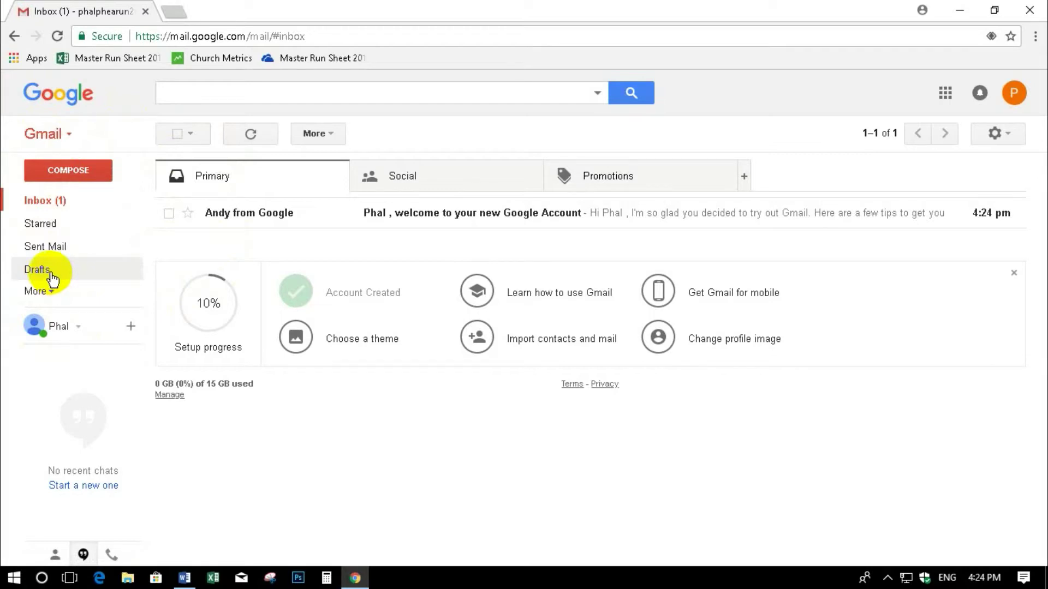
left_click(73, 273)
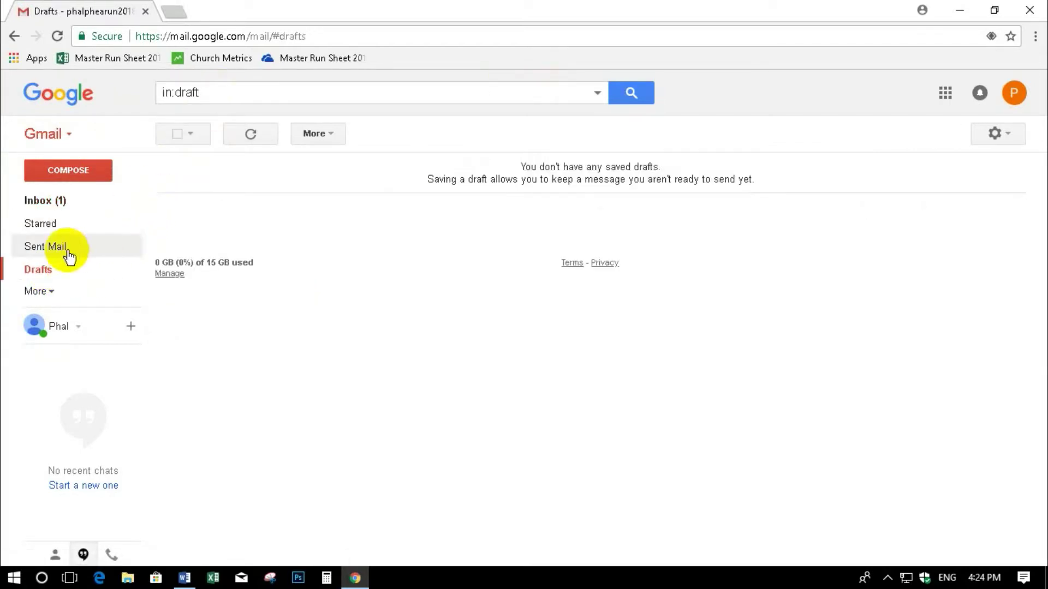
left_click(81, 173)
left_click(63, 201)
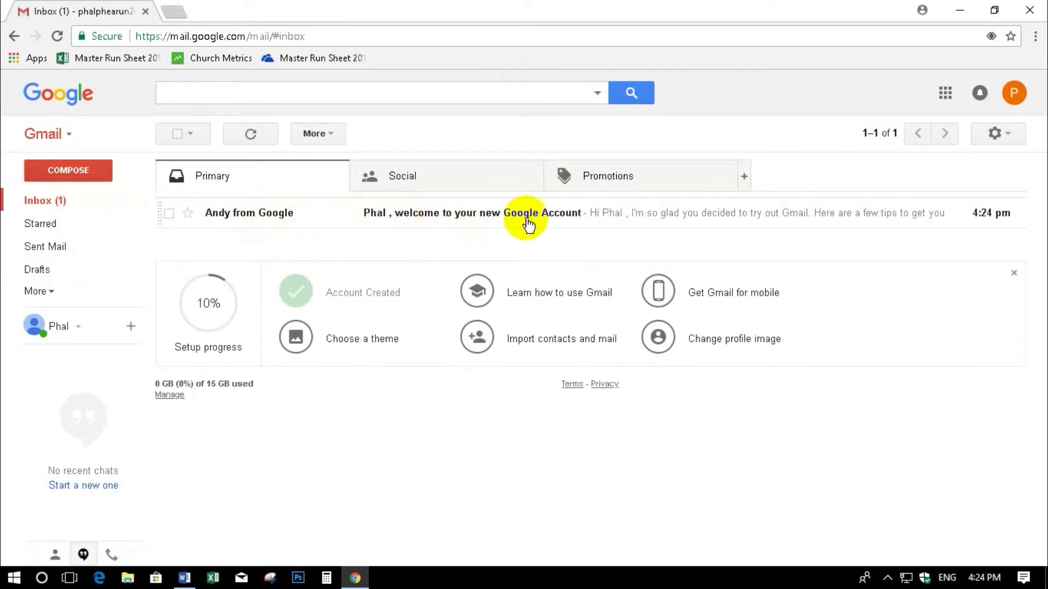
Open Google's welcome email and scroll down through its tips, then back to the top.
left_click(266, 216)
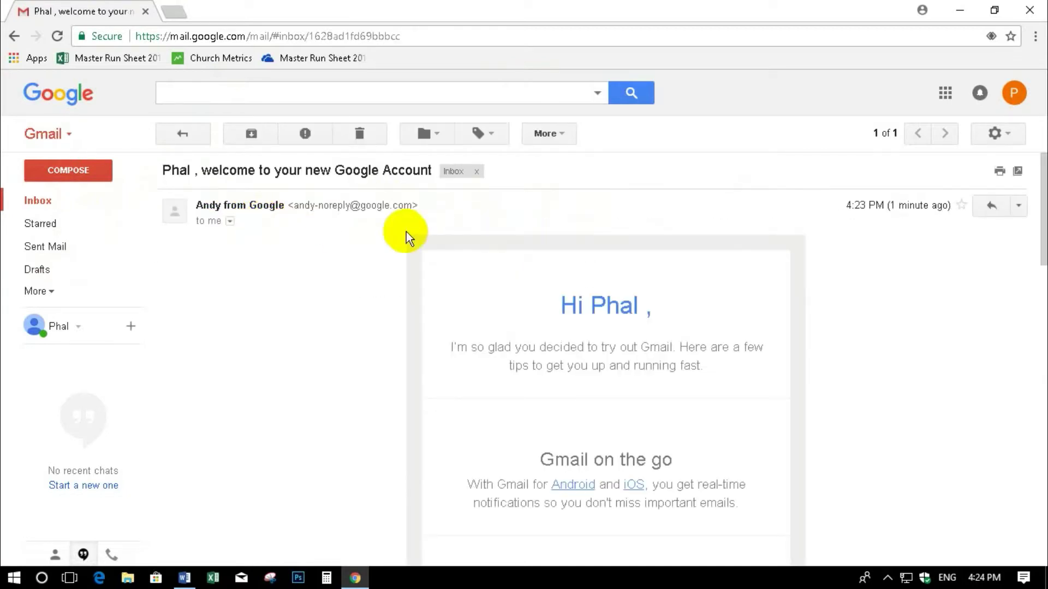
scroll(649, 355, "down", 1)
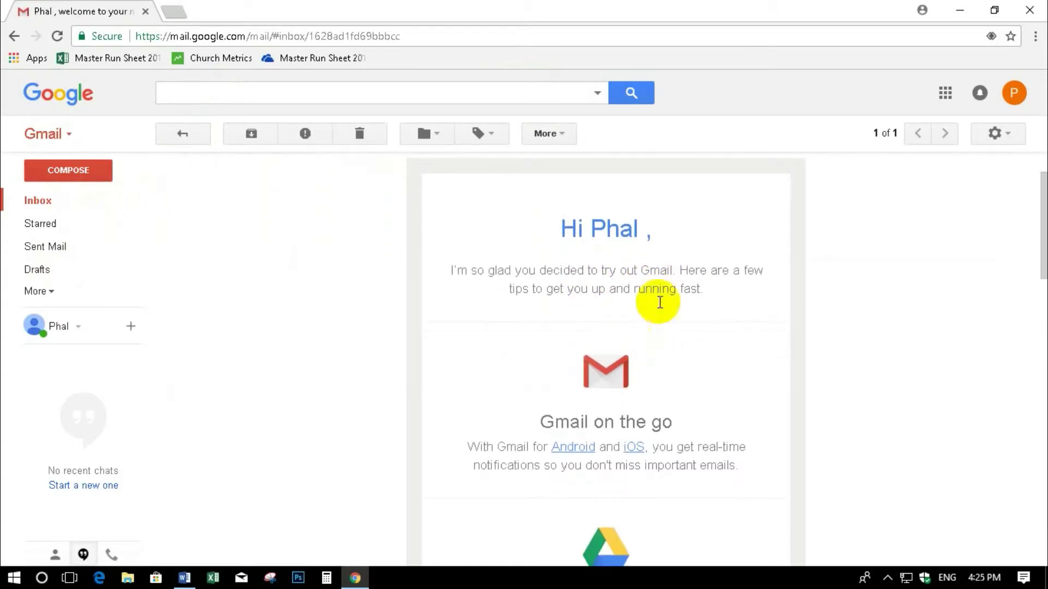
scroll(577, 463, "down", 5)
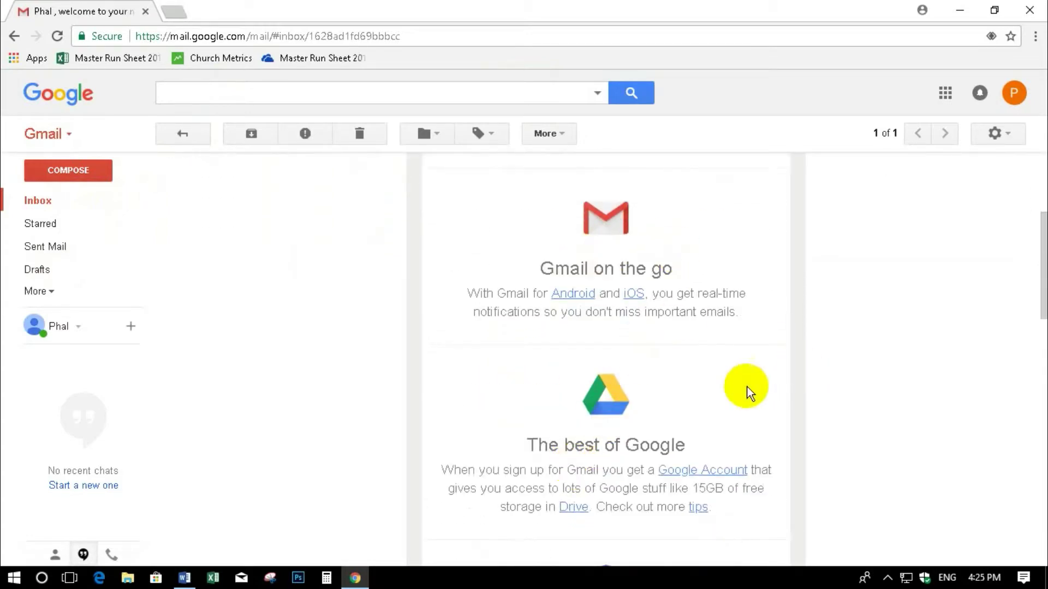
scroll(646, 448, "down", 10)
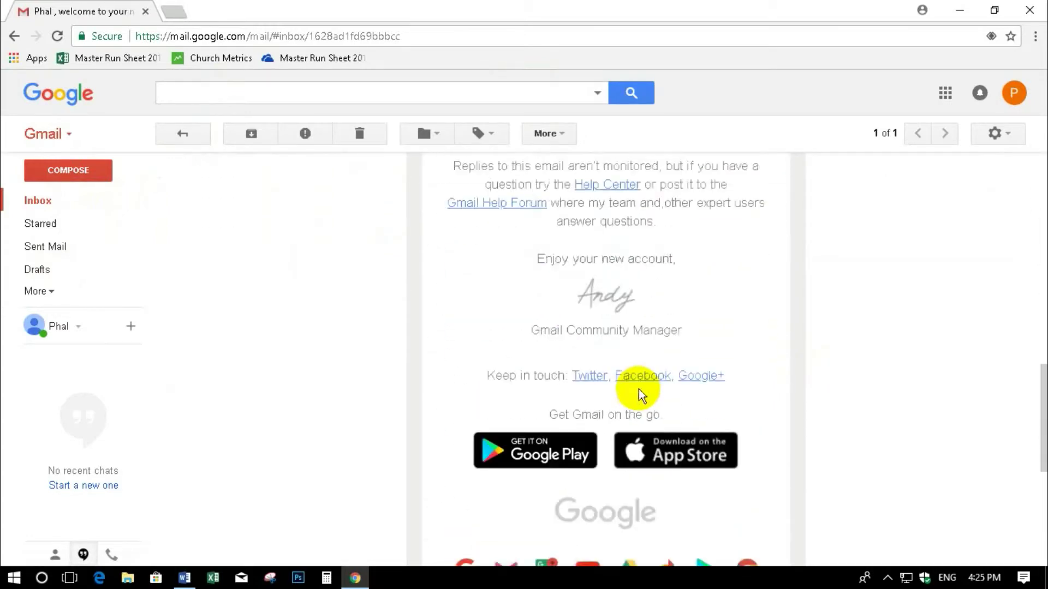
scroll(624, 425, "down", 4)
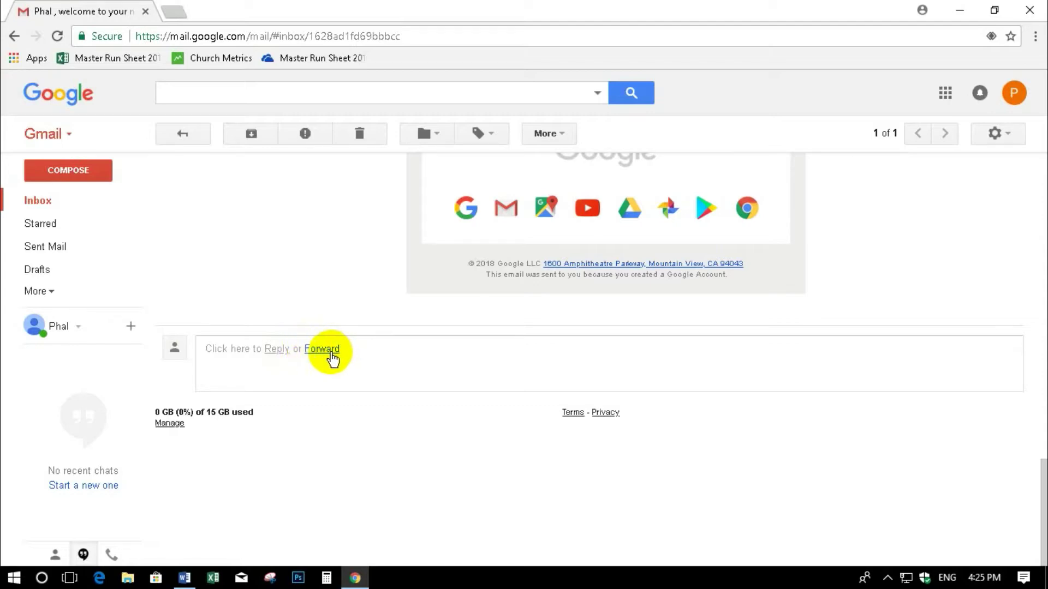
scroll(329, 353, "up", 15)
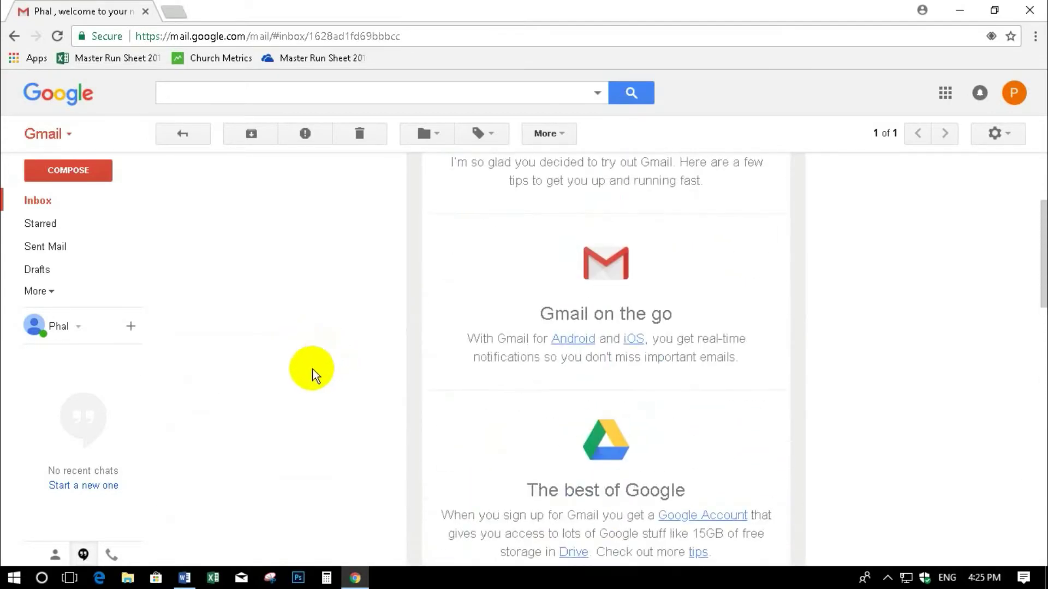
scroll(314, 376, "up", 4)
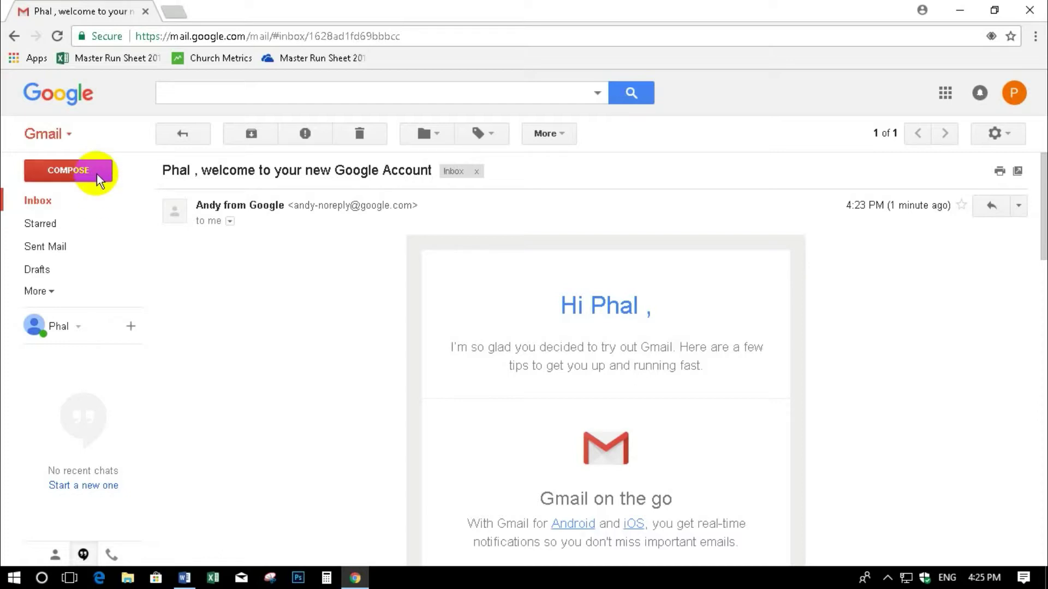
Start a new Gmail message with Compose, then switch to the Word document.
left_click(96, 174)
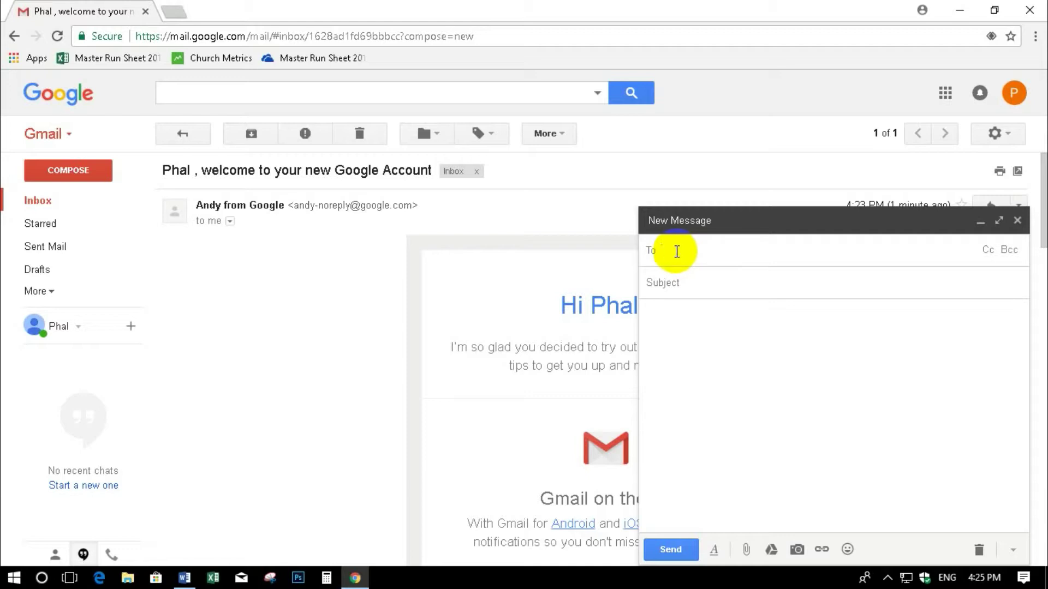
left_click(184, 578)
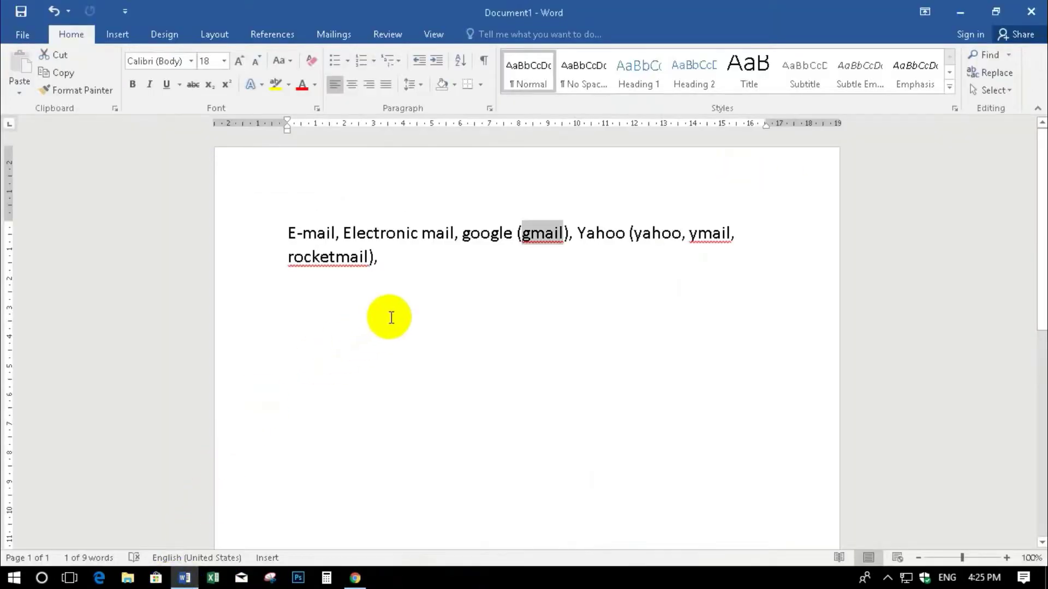
Append 'email address,' and a sample Gmail address to the Word line, then copy that address.
left_click(424, 271)
type("email")
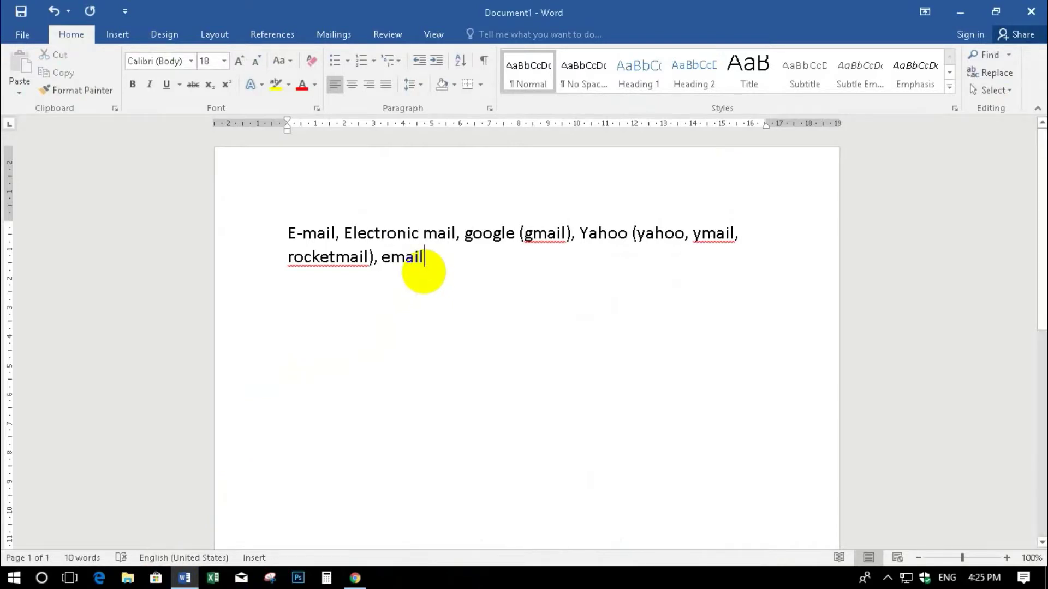
type(" address")
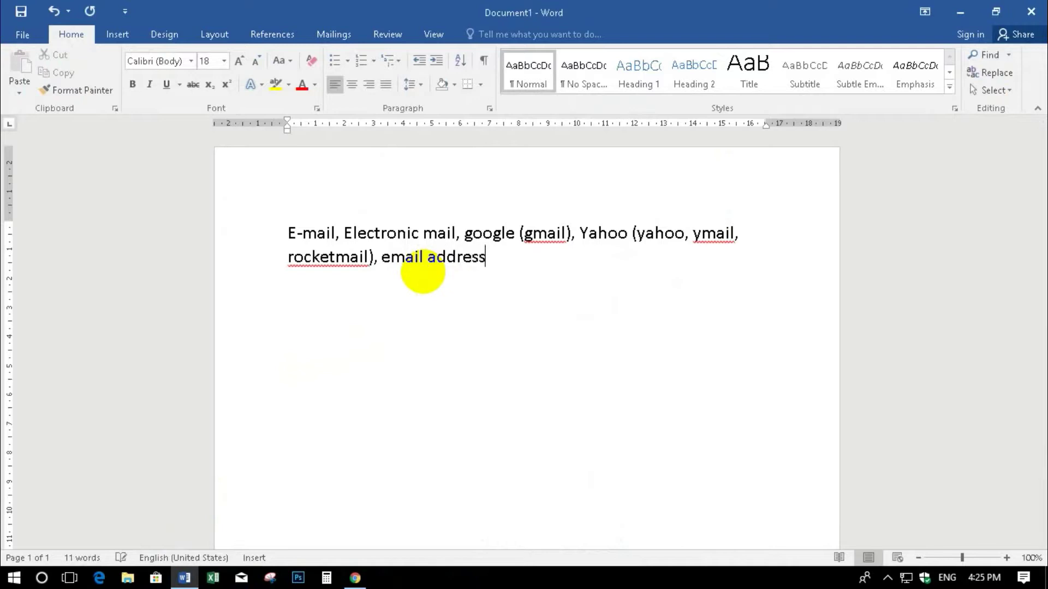
type(", ")
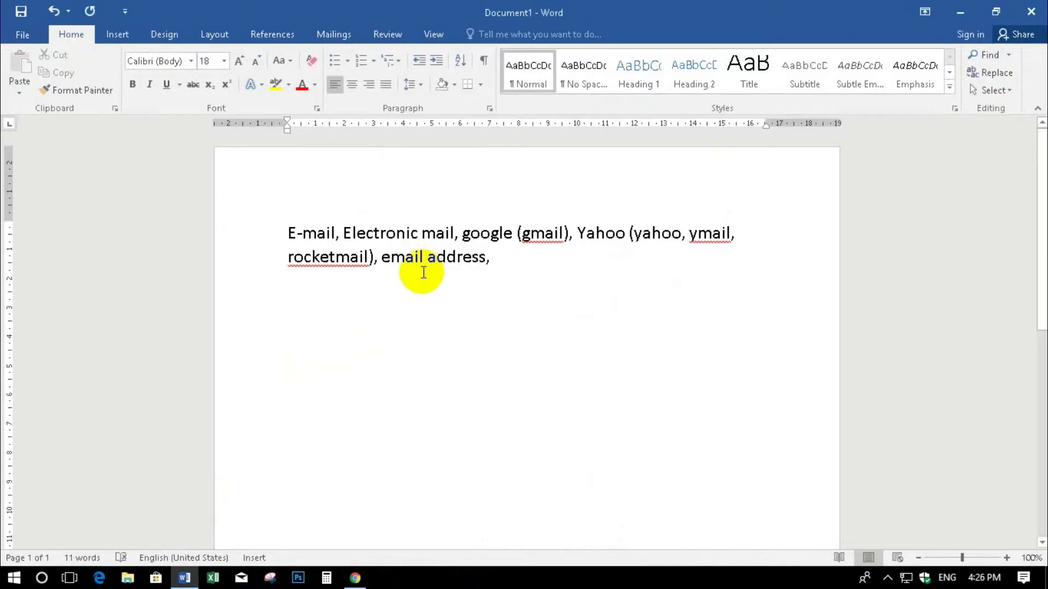
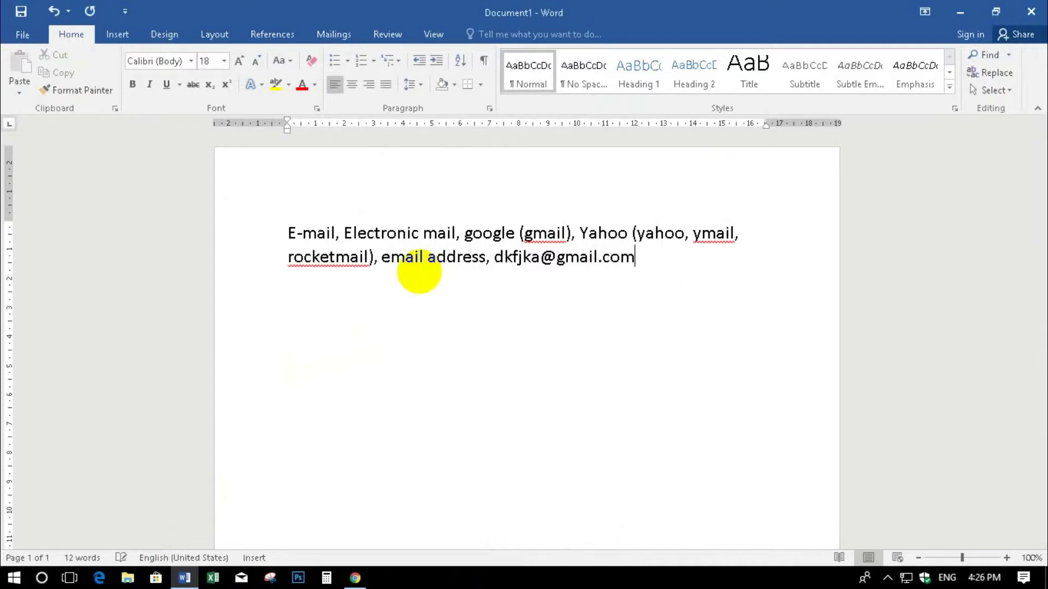
key("ctrl+shift+Left")
key("ctrl+shift+Left")
key("ctrl+shift+Left")
key("ctrl+shift+Left")
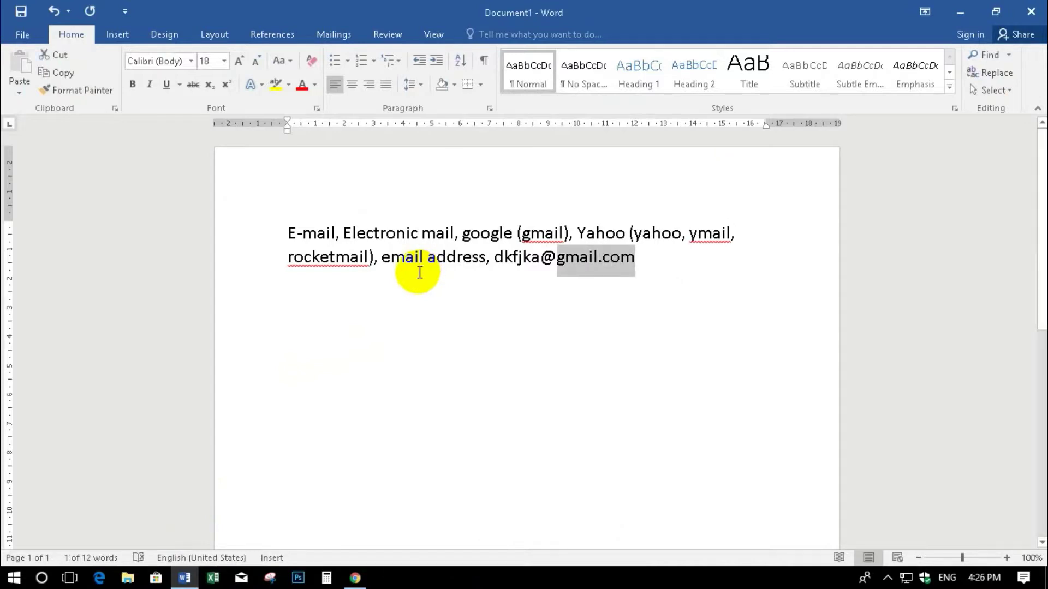
key("ctrl+shift+Left")
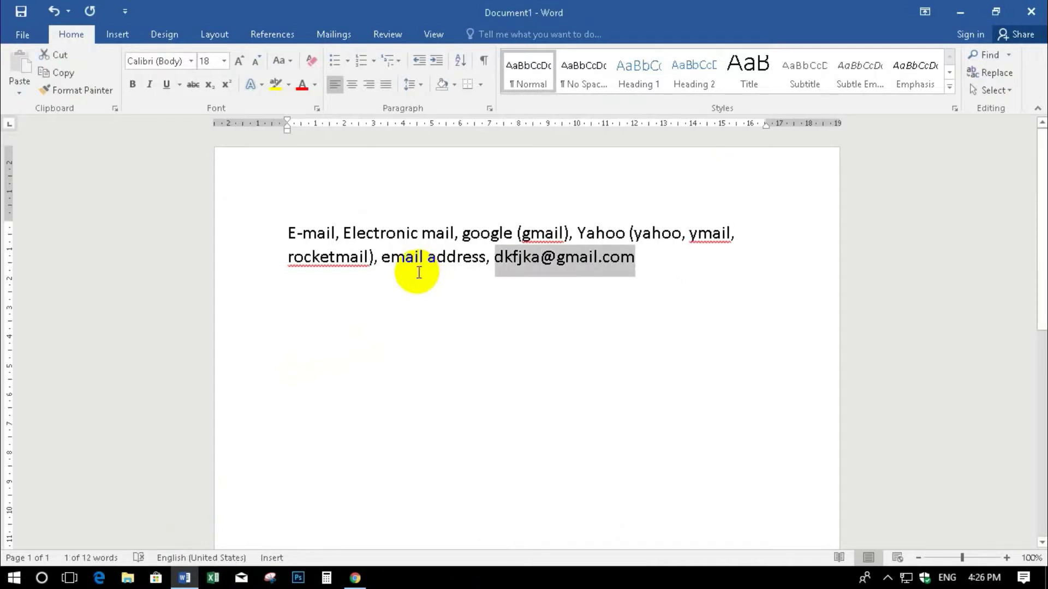
key("ctrl+c")
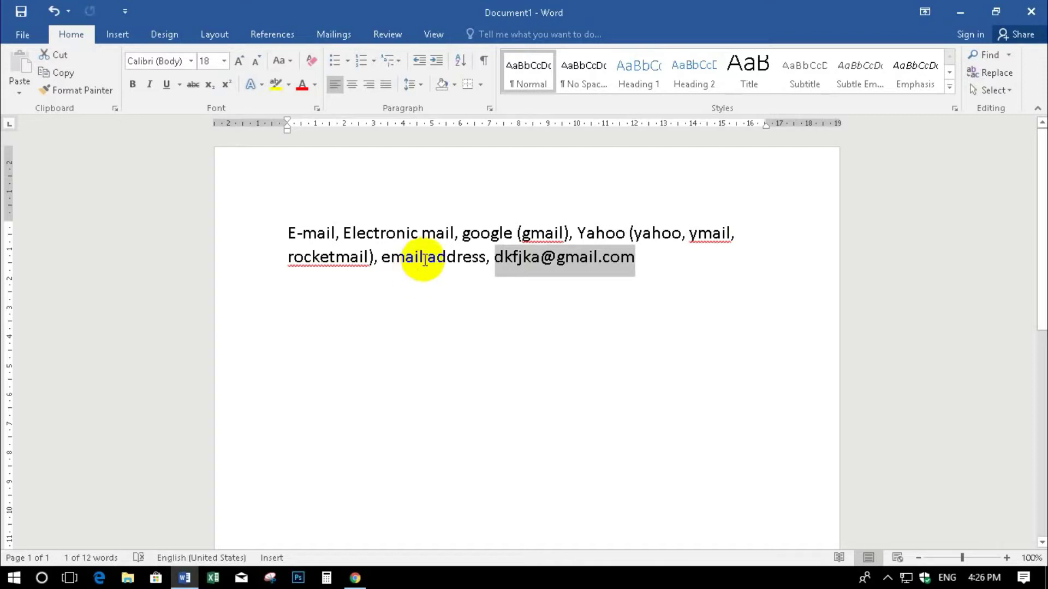
left_click(496, 257)
left_click_drag(495, 257, 590, 269)
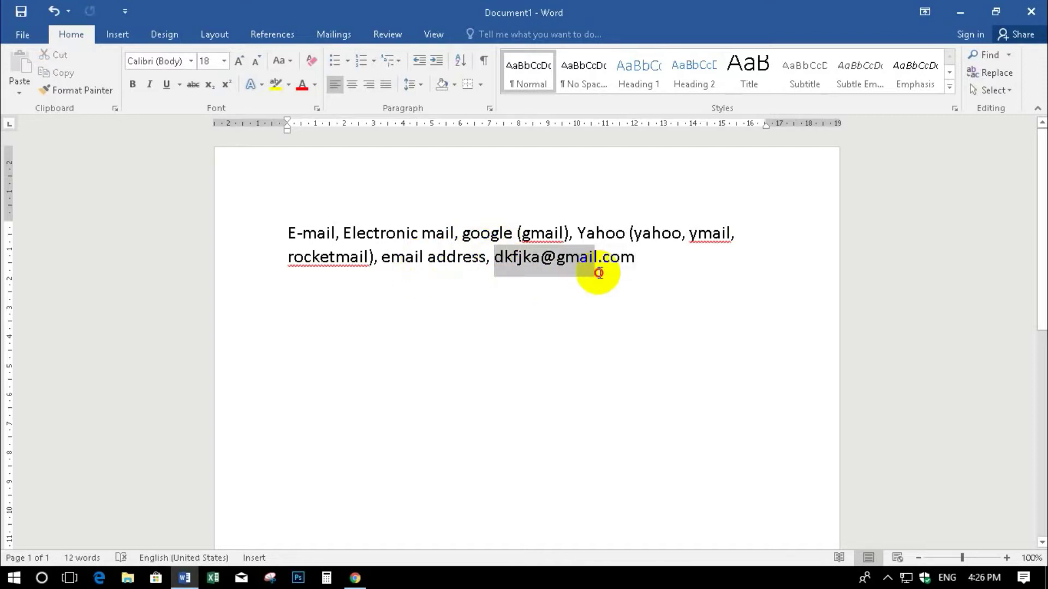
key("alt+Tab")
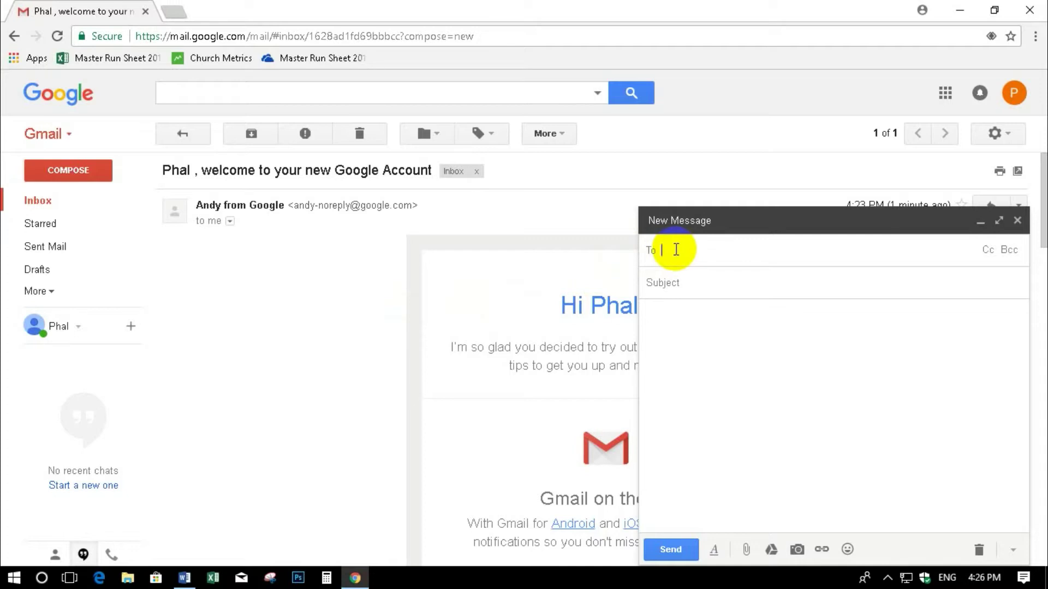
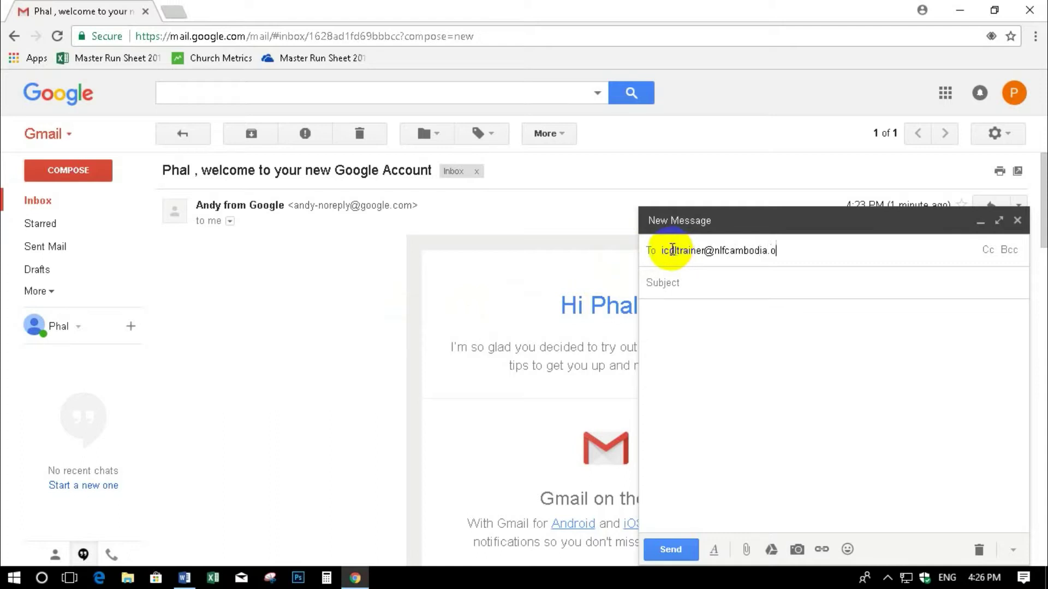
Address the new message to the recipient's e-mail address, correcting its ending.
left_click_drag(781, 250, 657, 257)
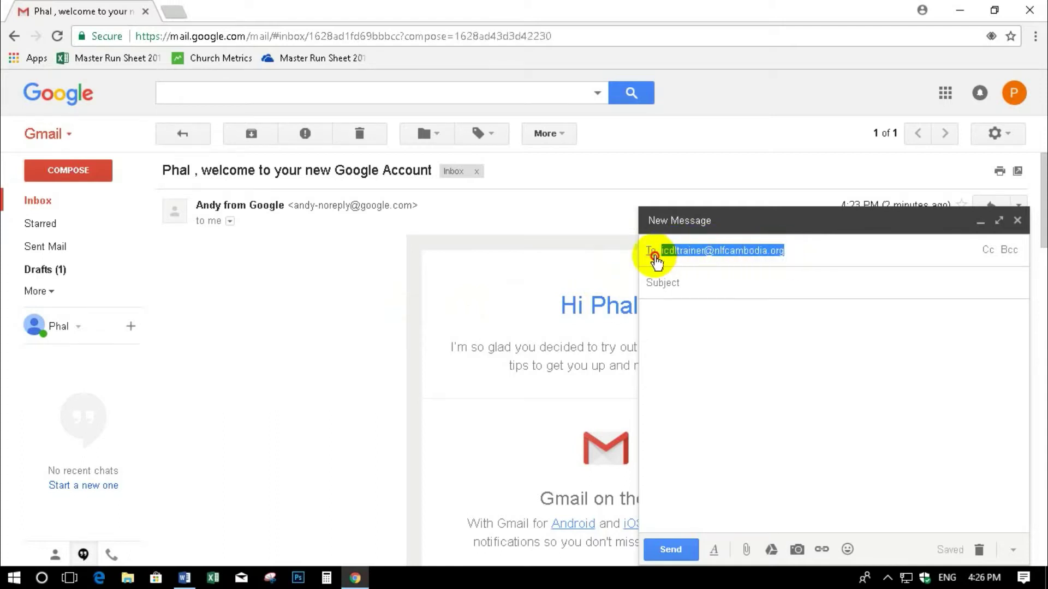
left_click(796, 253)
left_click(746, 283)
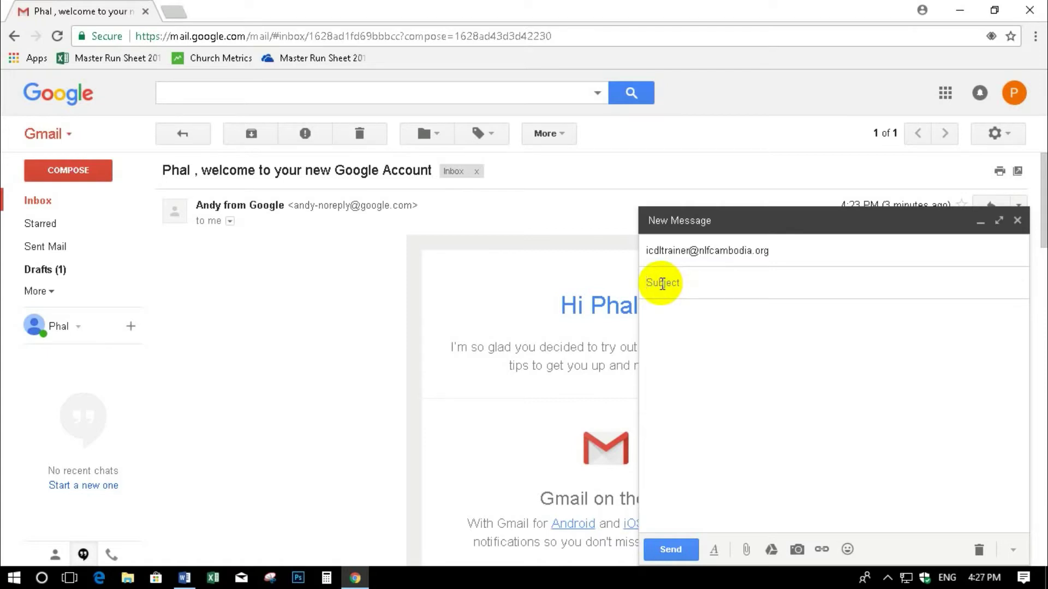
Enter the subject 'Greeting' and a 'Hello, my name is …' self-introduction body with the sender's name.
type("Greeting")
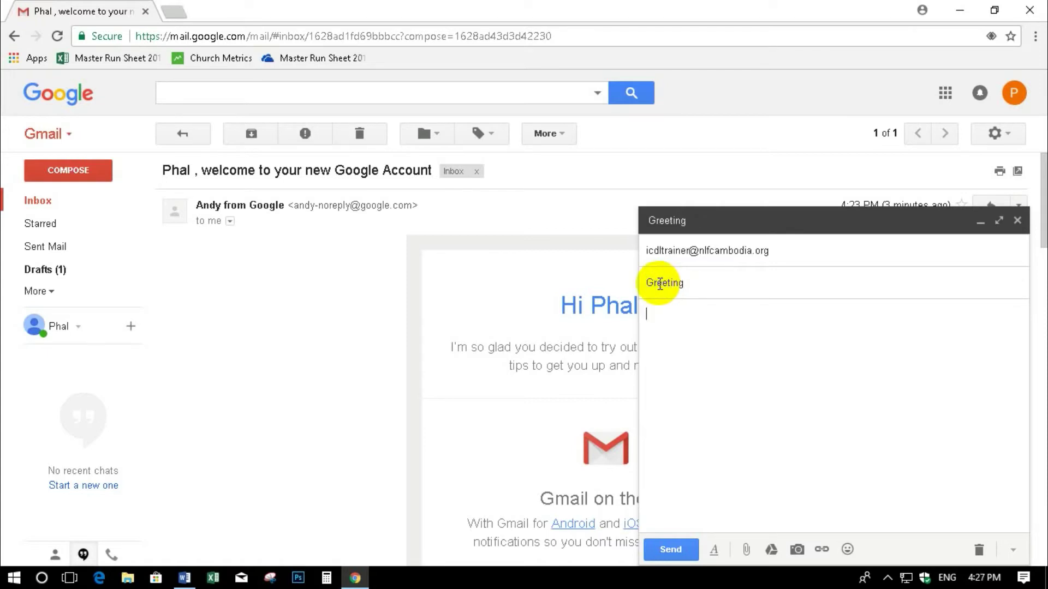
type("hello, m")
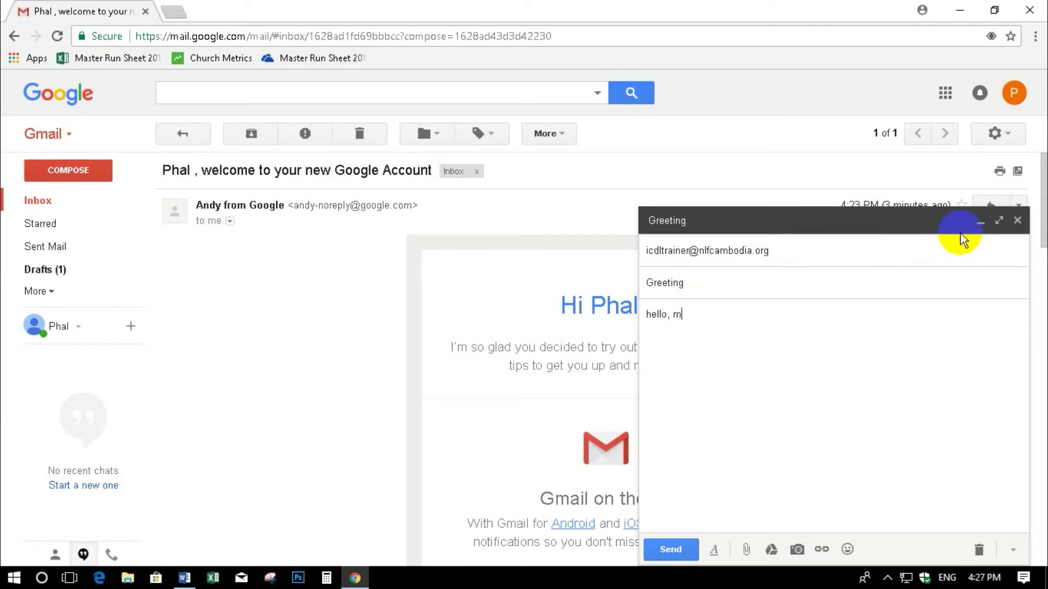
type("y name is Phal.")
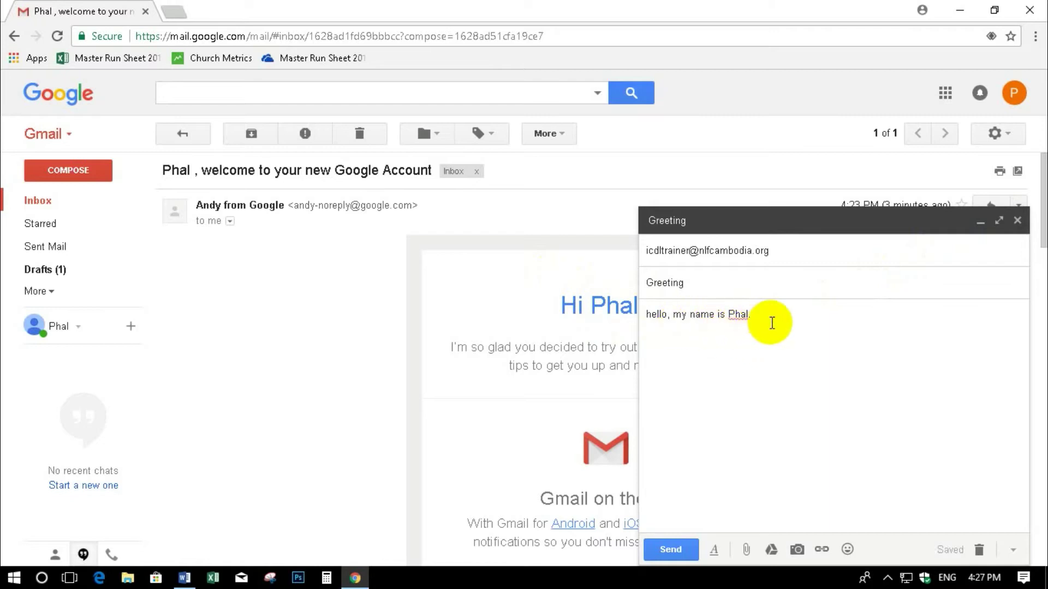
Add a smiley emoji after the greeting and bring up the Insert Photo dialog.
left_click(848, 550)
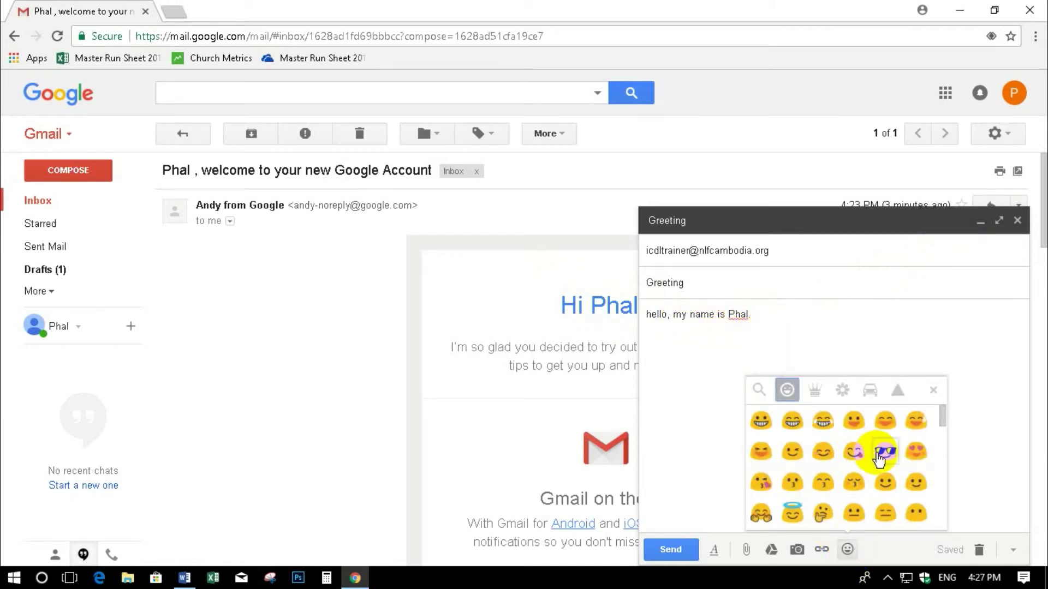
left_click(883, 485)
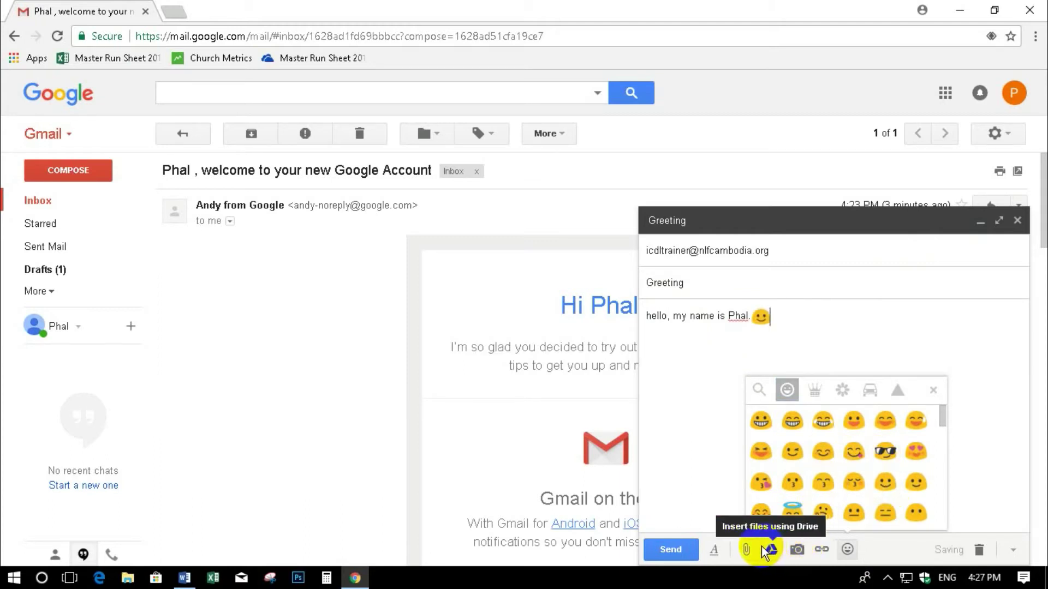
left_click(798, 550)
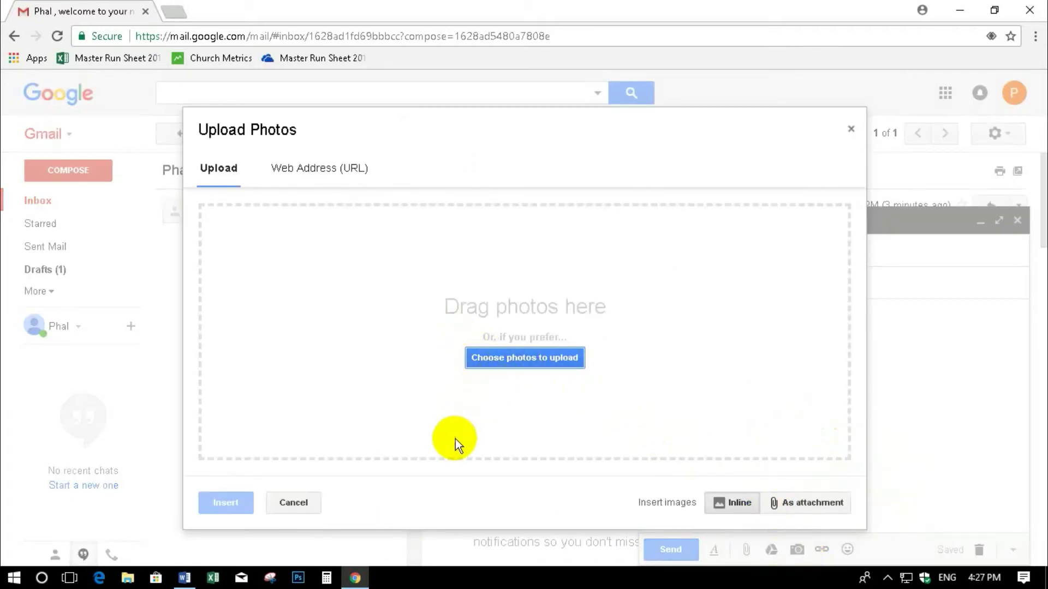
Upload 'Poster STC office skill' from the Poster folder as an inline image.
left_click(536, 361)
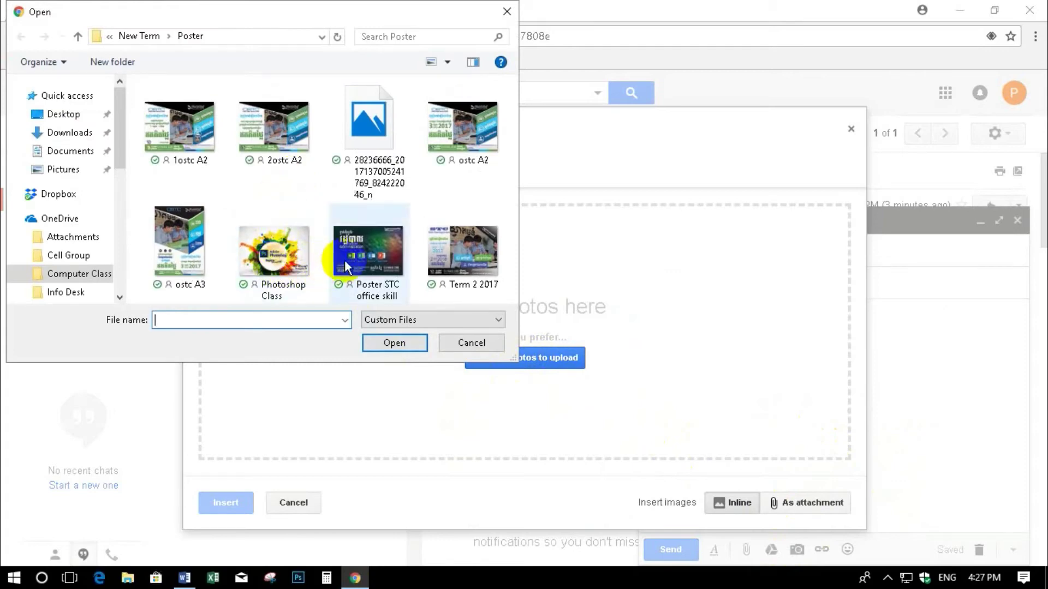
left_click(367, 271)
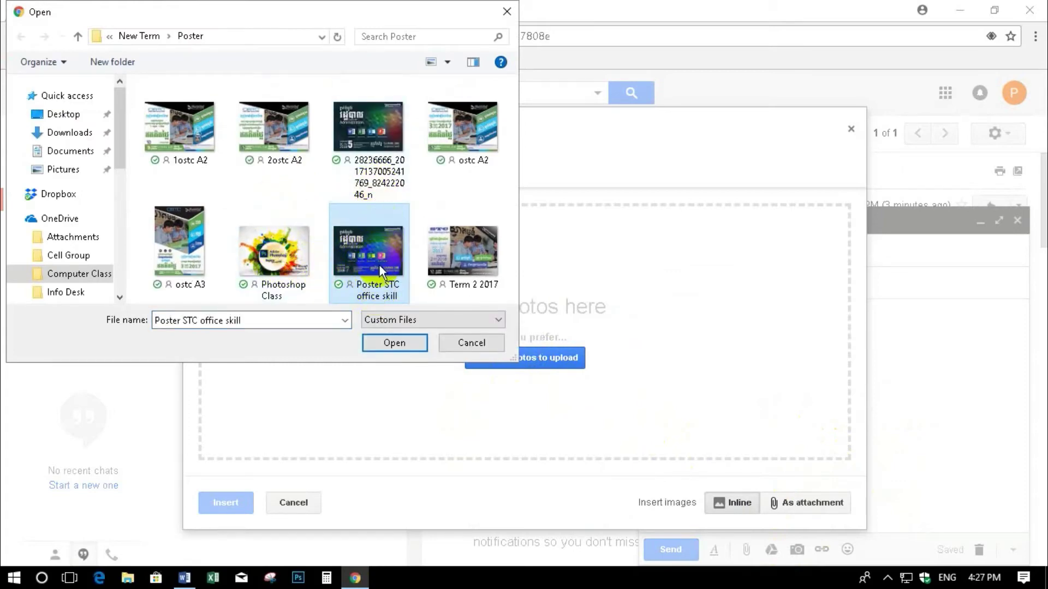
left_click(385, 344)
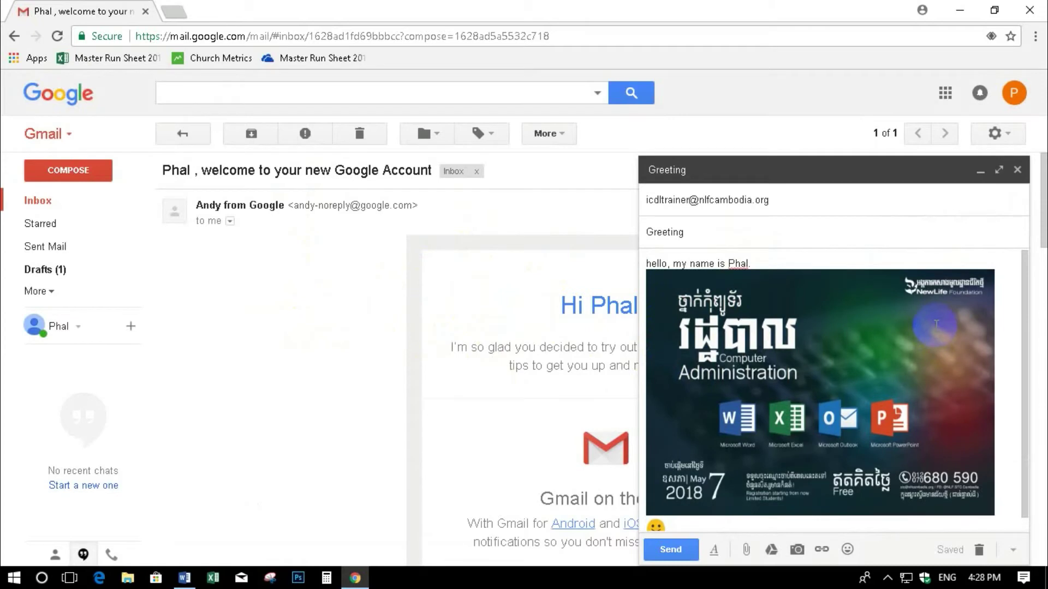
Review the body and inline poster, toggle formatting options, and send the Greeting email.
left_click(744, 279)
left_click(783, 345)
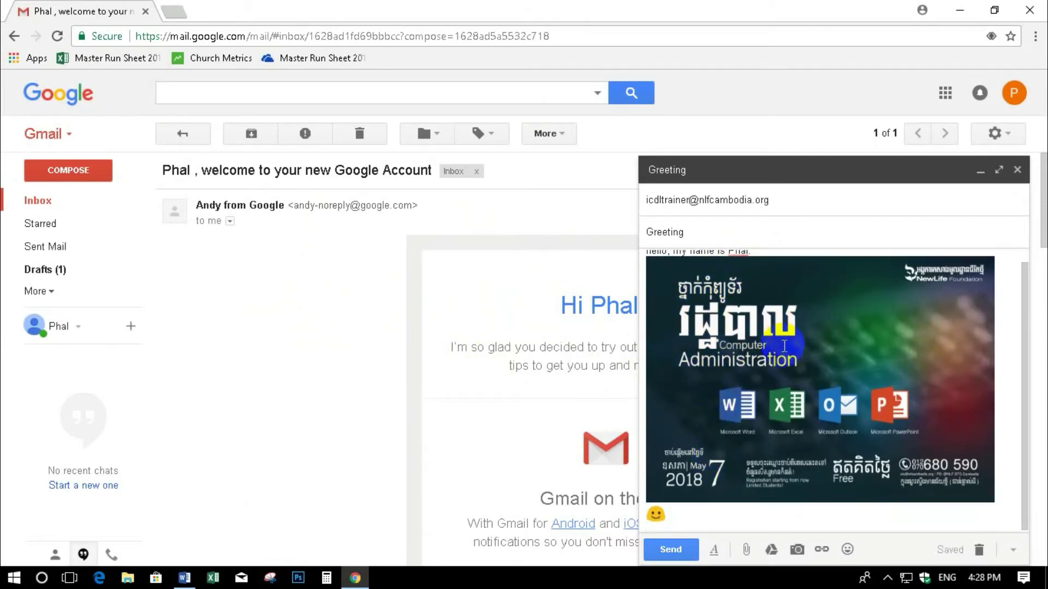
left_click(702, 547)
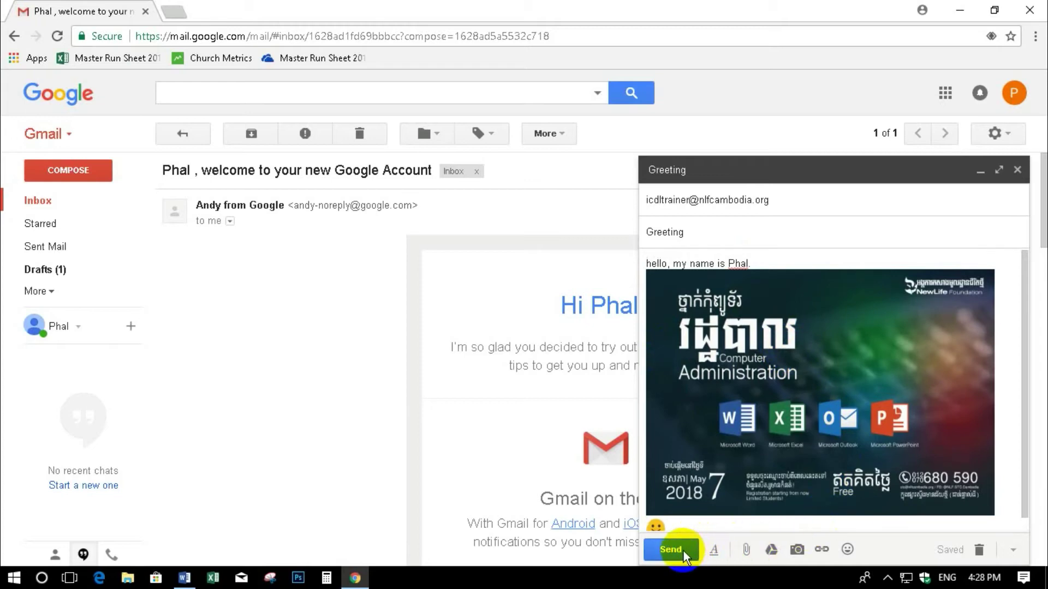
left_click(682, 487)
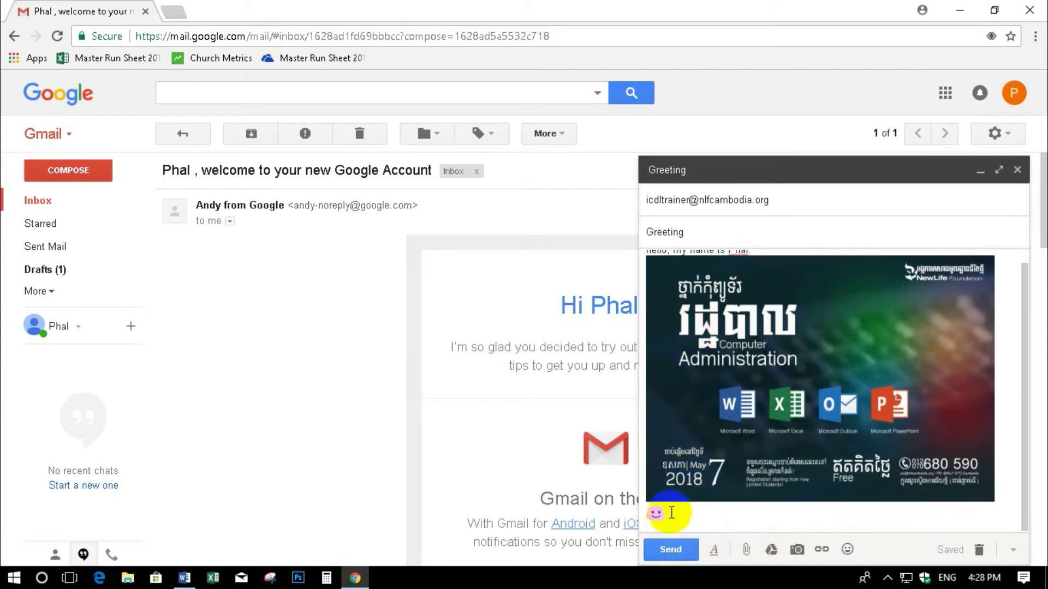
left_click(669, 549)
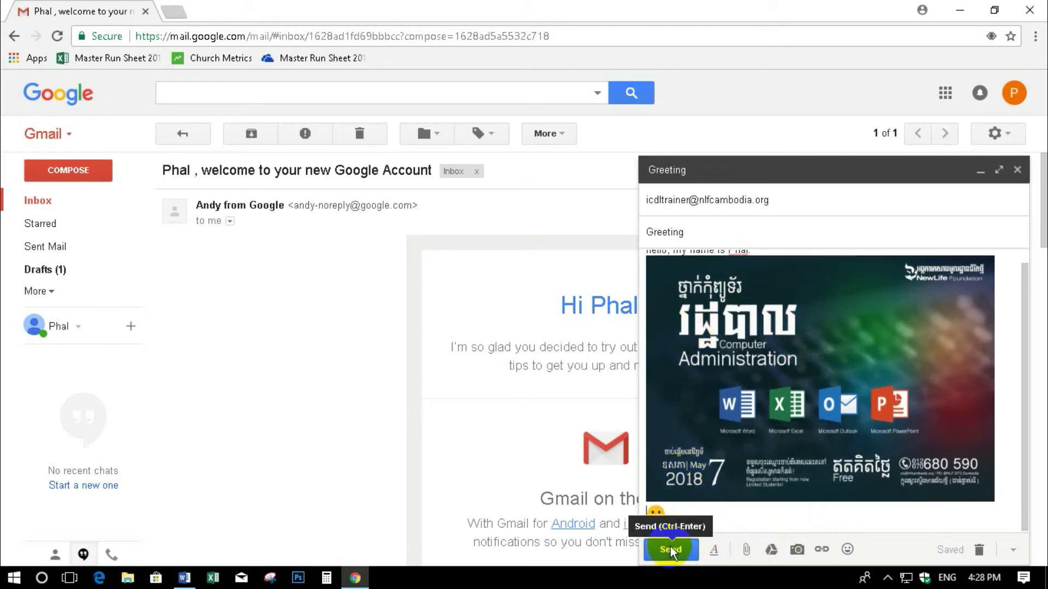
left_click(714, 550)
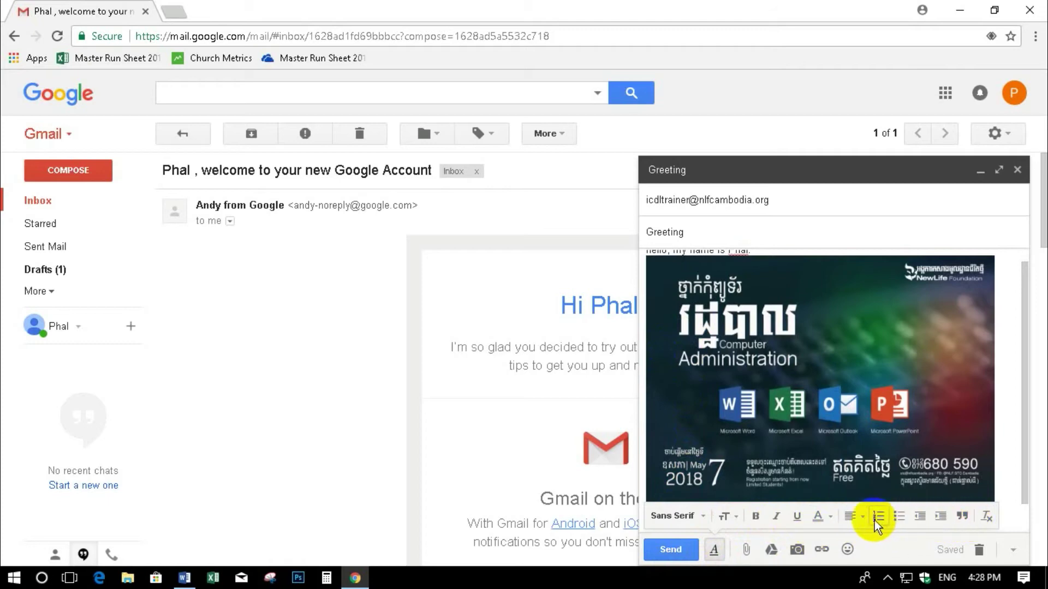
left_click(714, 551)
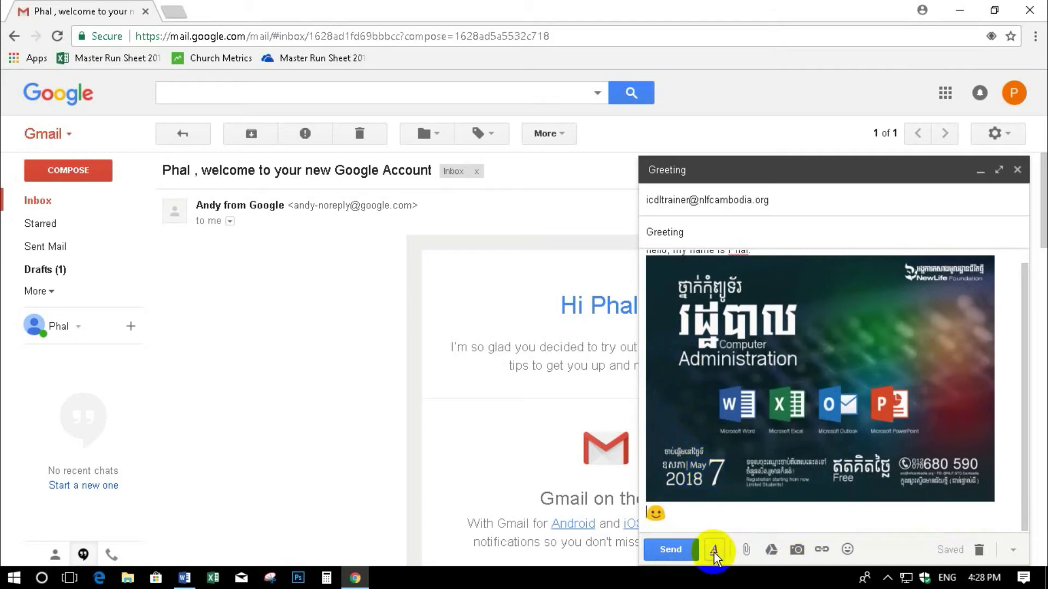
left_click(666, 551)
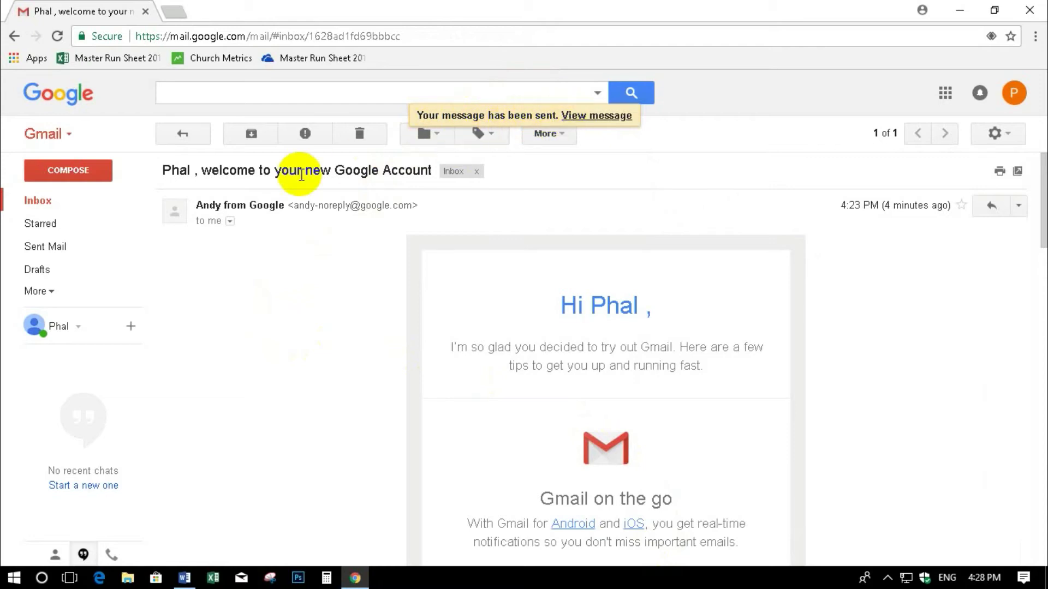
Check Sent Mail for the Greeting message and expand the full label list.
left_click(68, 251)
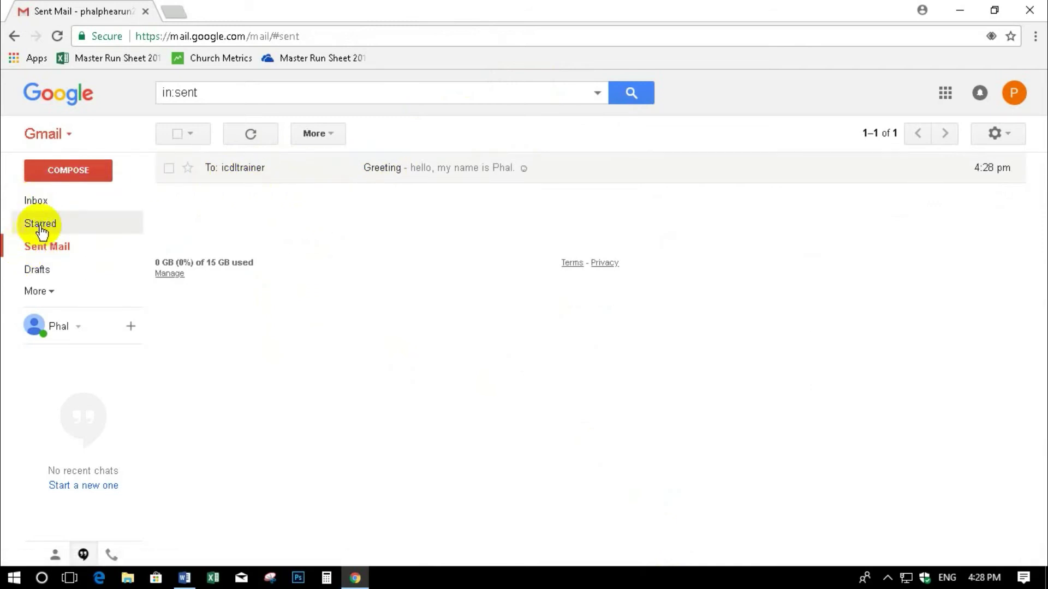
left_click(54, 291)
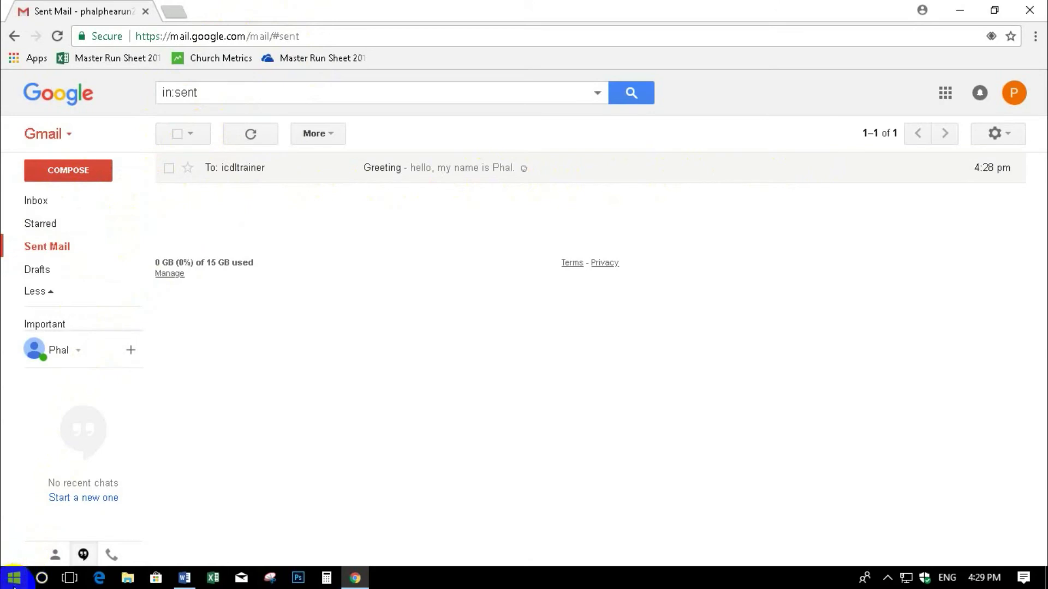
left_click(15, 582)
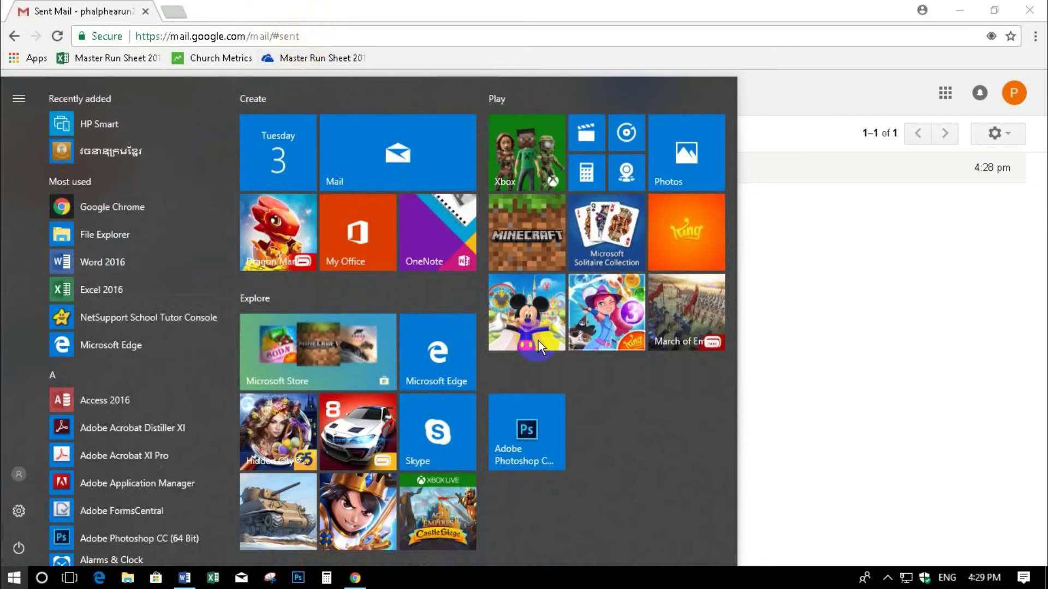
Browse the Start menu app list, then search Windows for 'outlook'.
left_click(869, 399)
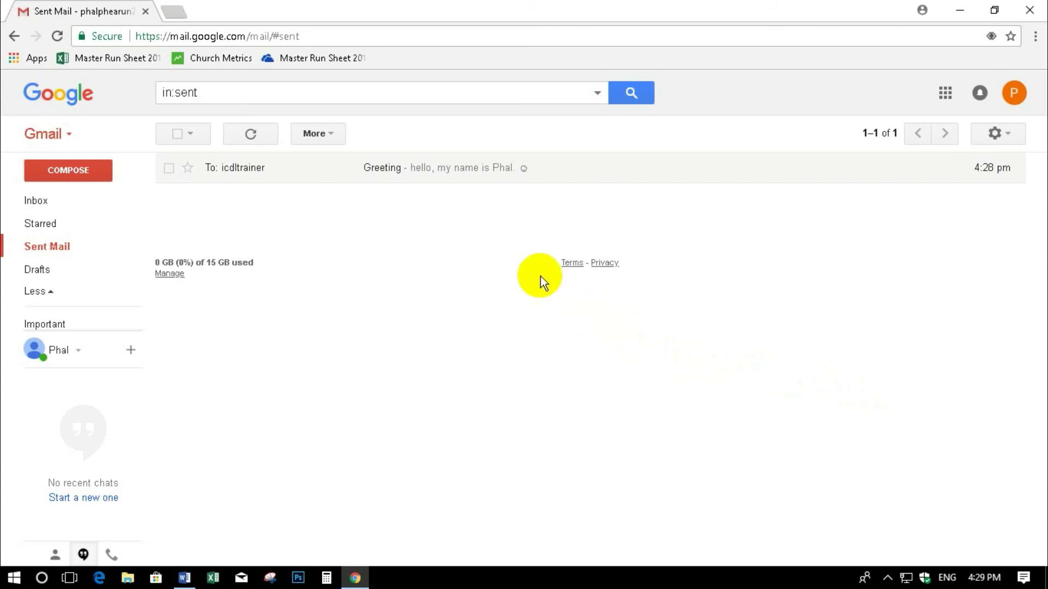
left_click(322, 36)
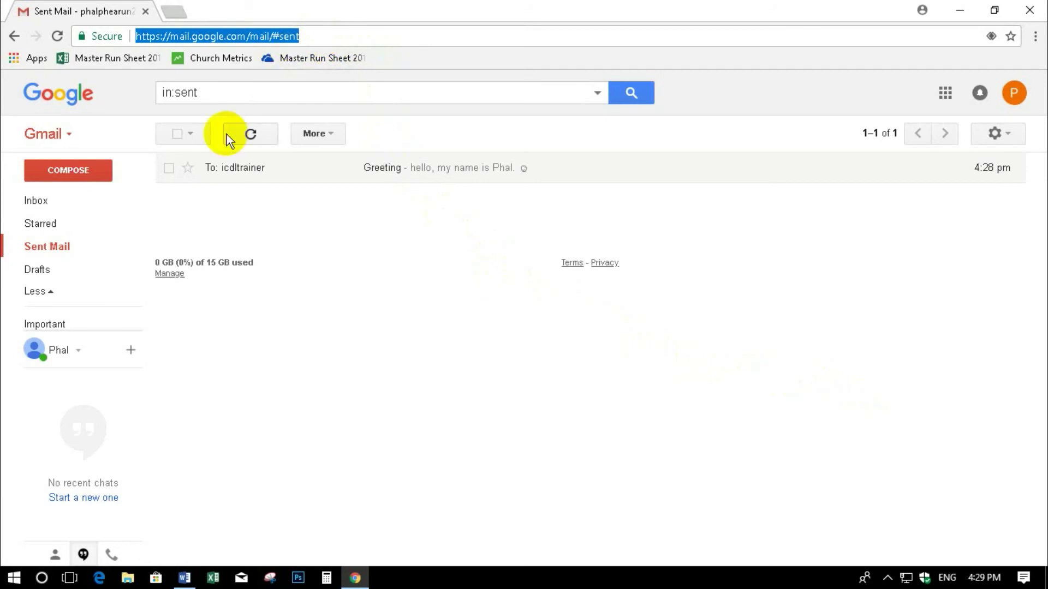
left_click(22, 585)
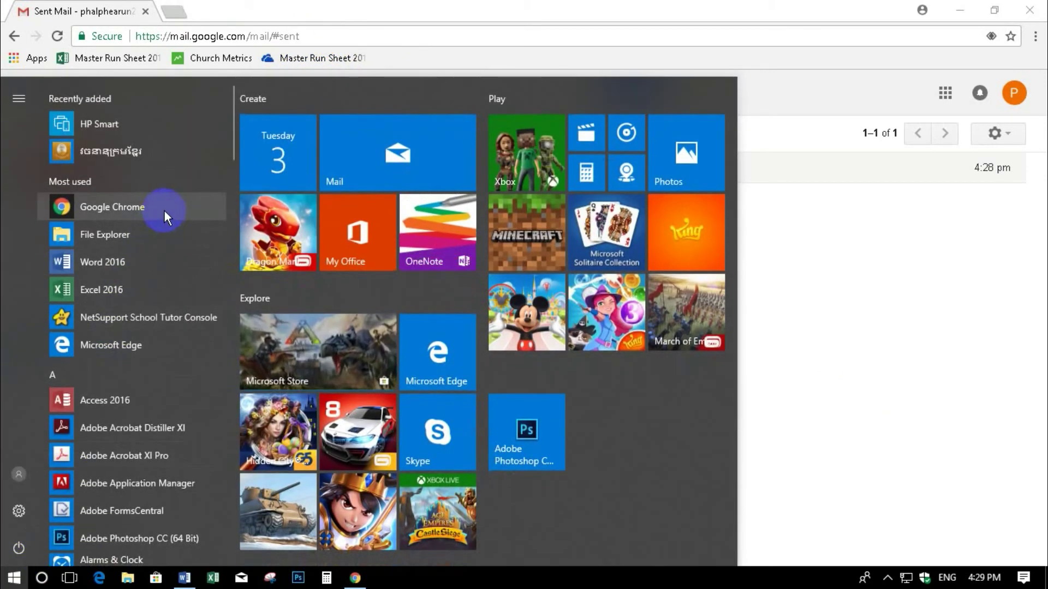
mouse_move(232, 124)
left_mouse_down()
mouse_move(230, 183)
mouse_move(235, 129)
left_mouse_up()
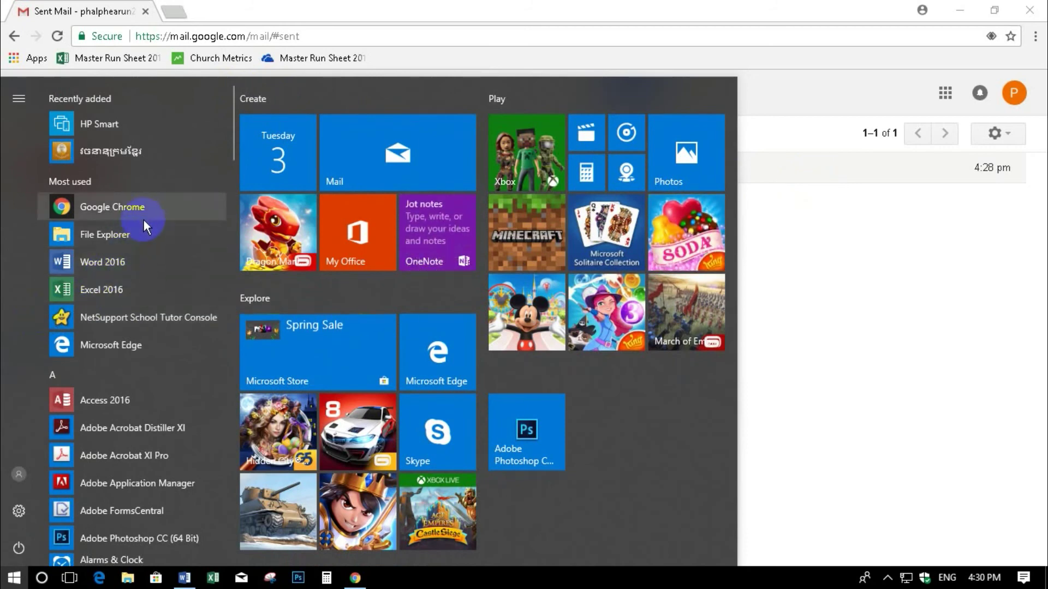
scroll(144, 216, "down", 10)
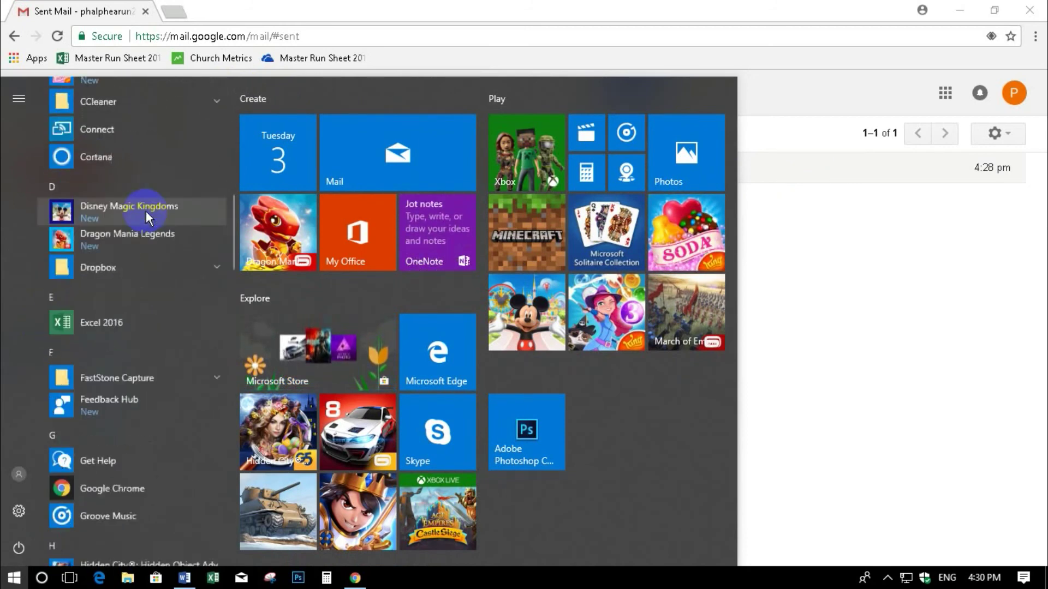
scroll(145, 211, "down", 1)
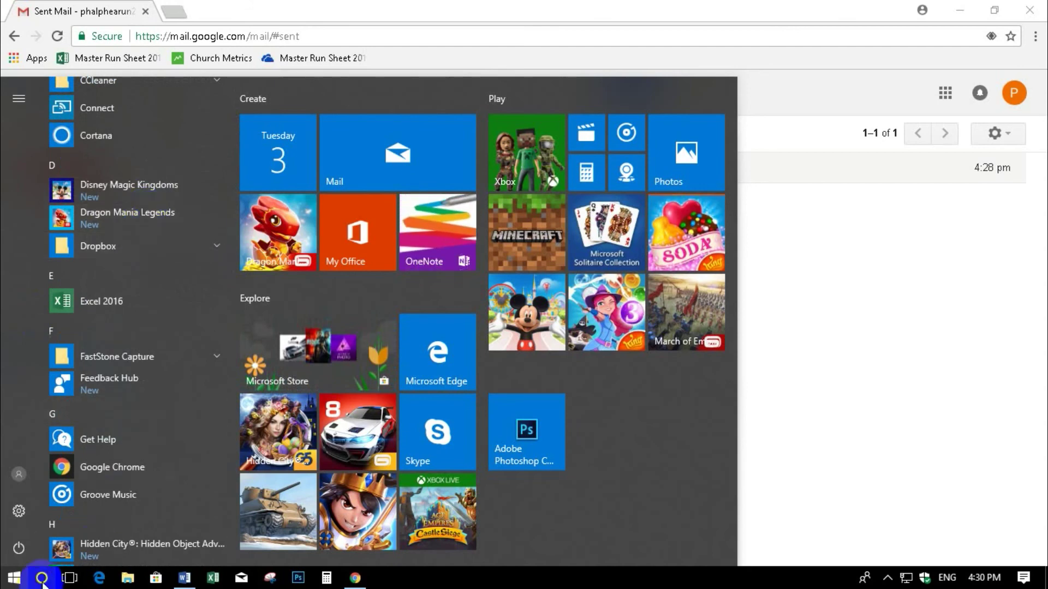
left_click(41, 579)
type("o")
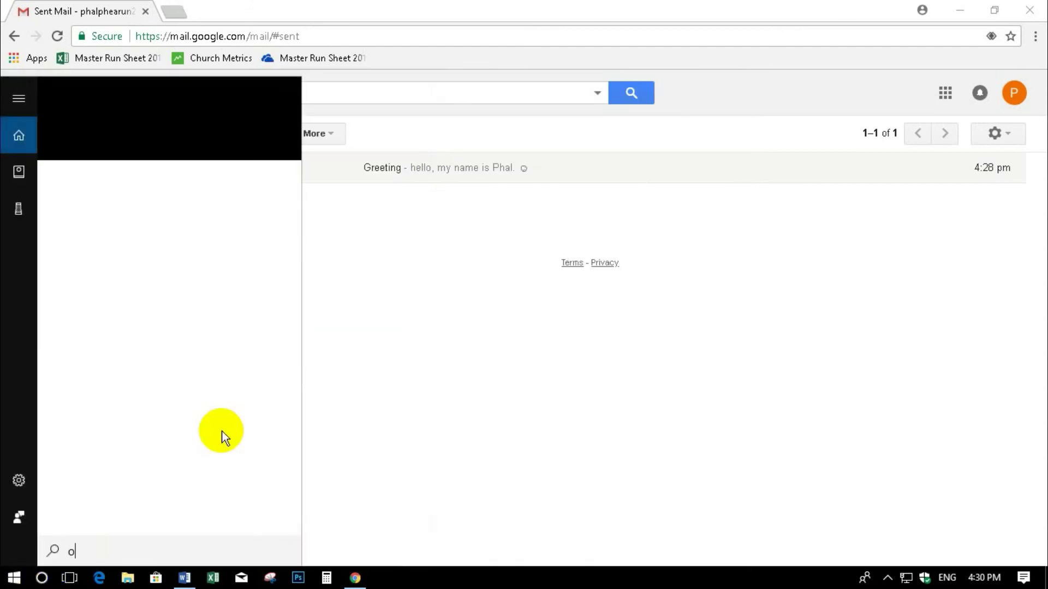
type("utlook")
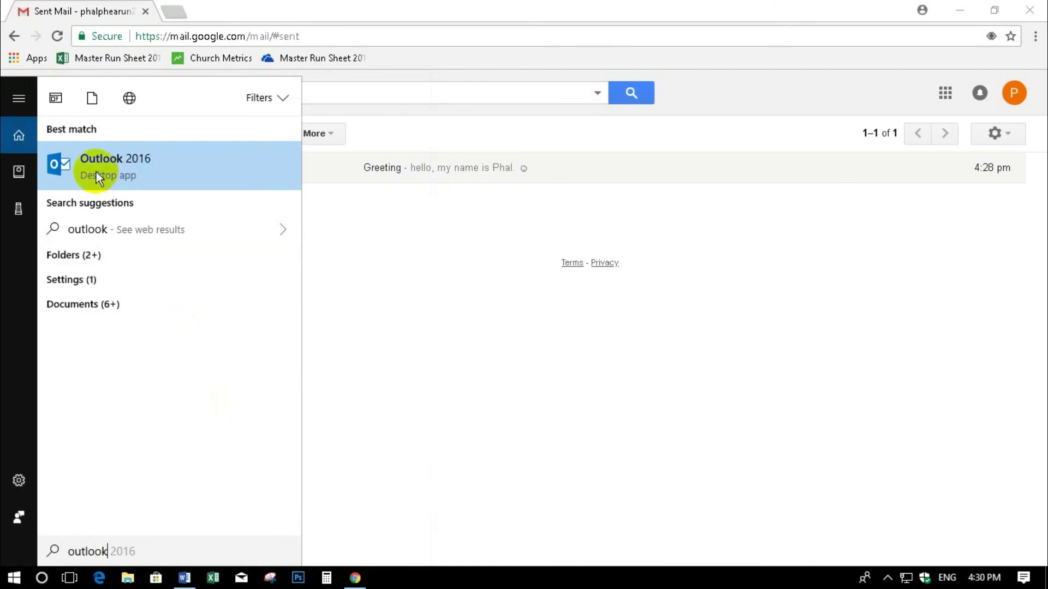
Launch Outlook 2016 and exit its welcome setup wizard without adding an account.
left_click(124, 172)
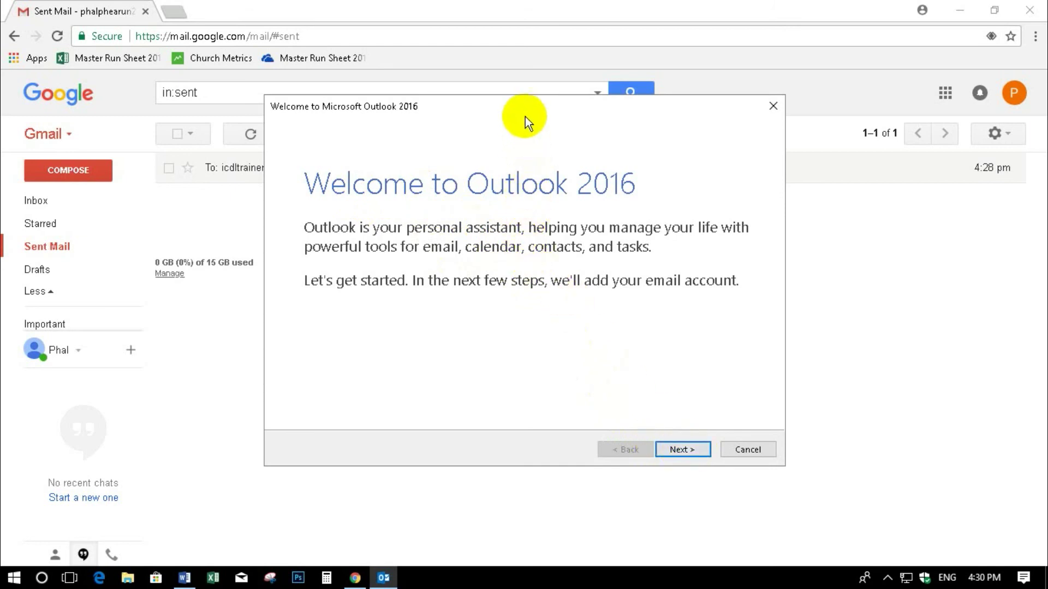
left_click_drag(523, 105, 531, 85)
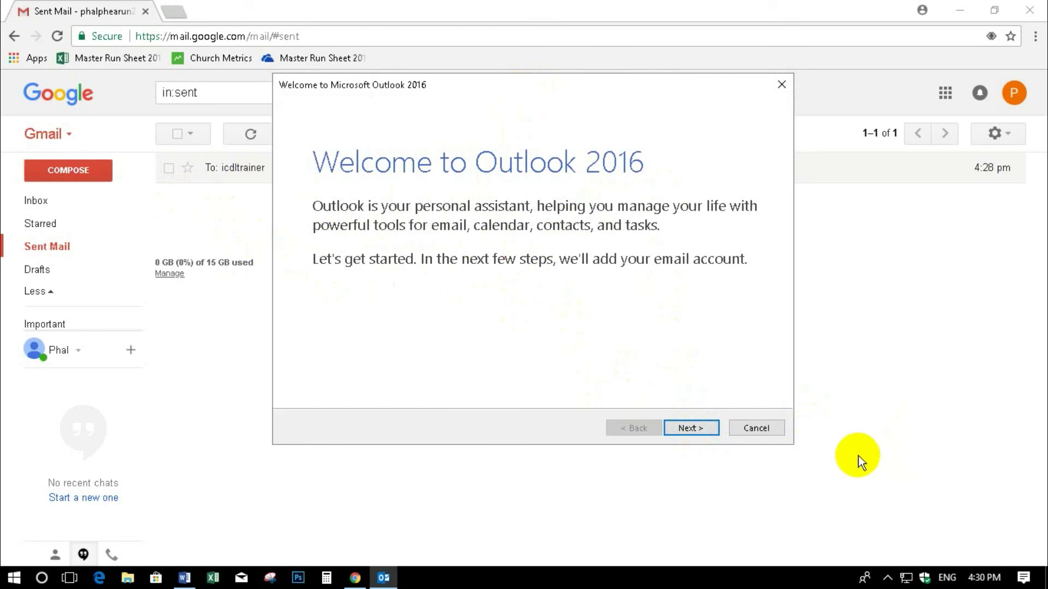
left_click(760, 428)
left_click(762, 427)
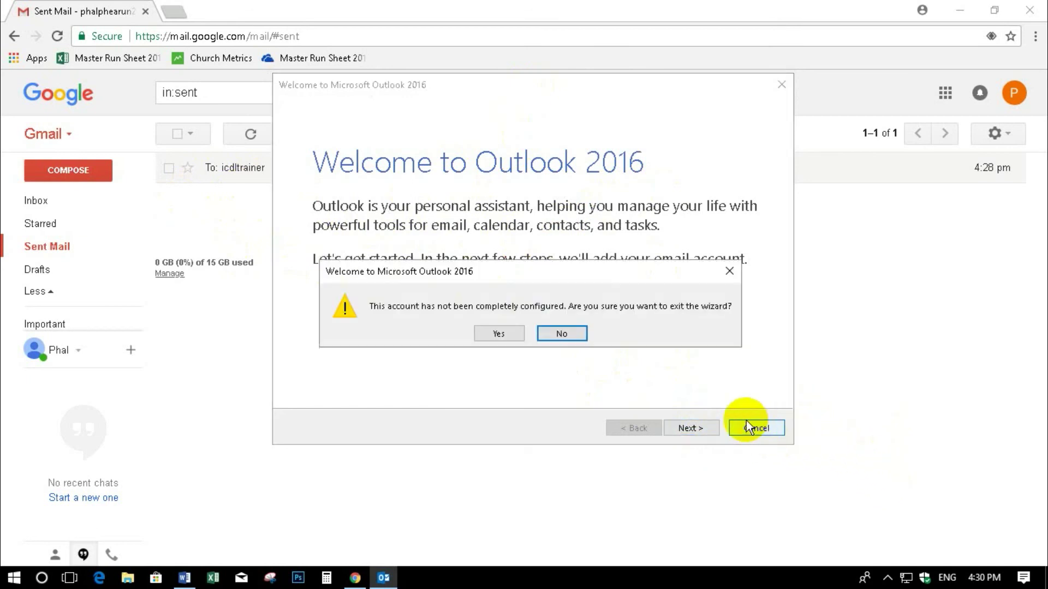
left_click(496, 333)
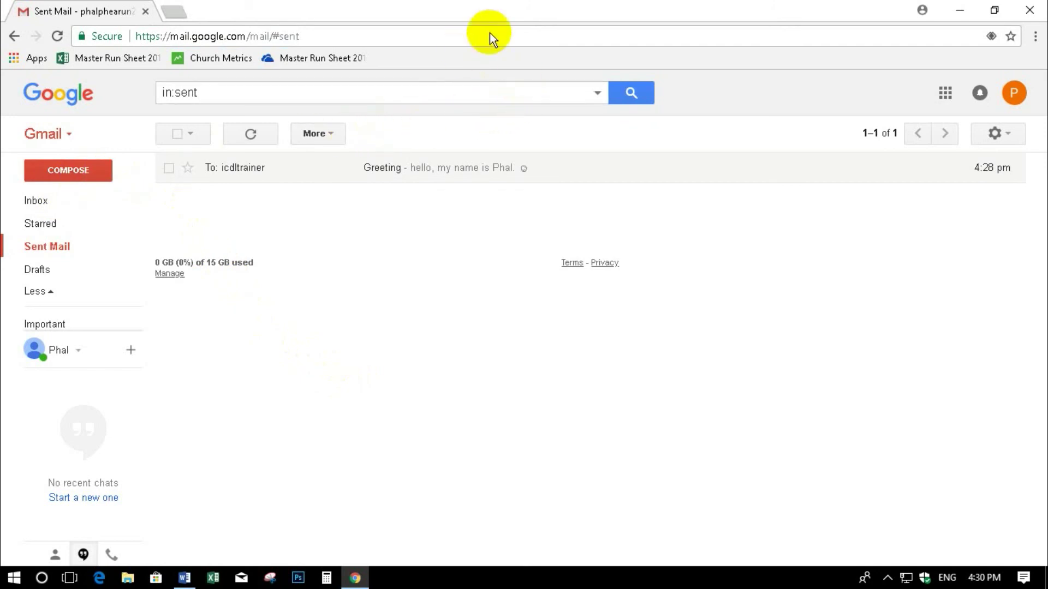
left_click(350, 36)
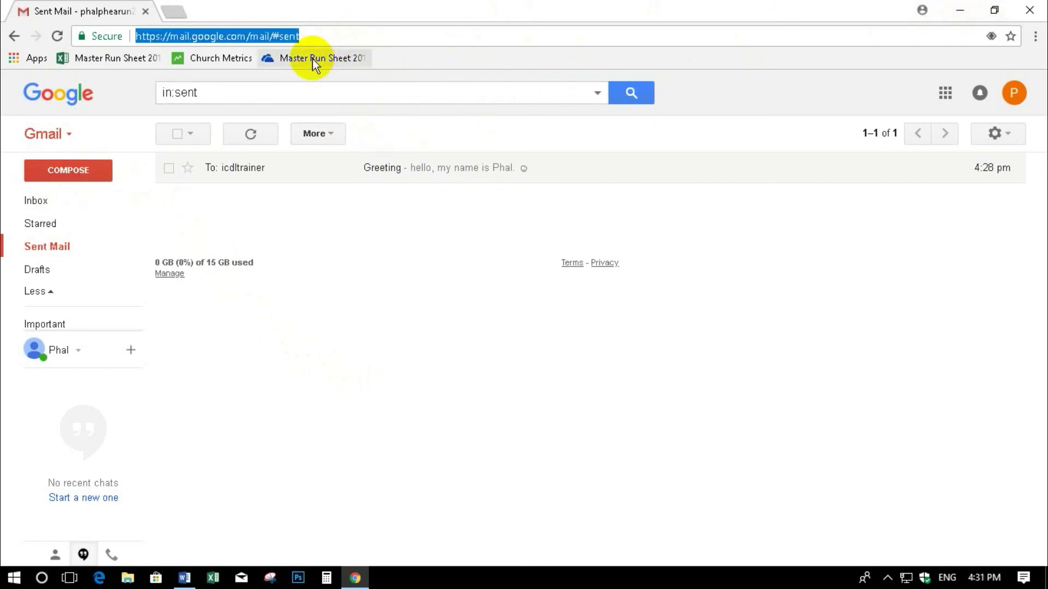